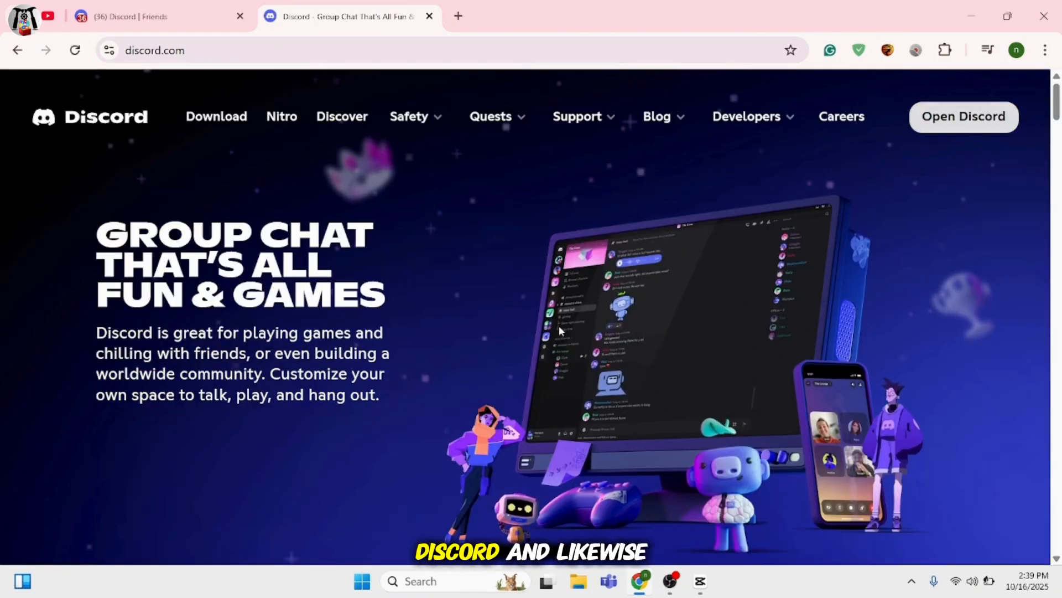
Switch to the Discord Friends page, close the Discord homepage tab and dismiss the Streamer Mode banner
left_click(105, 16)
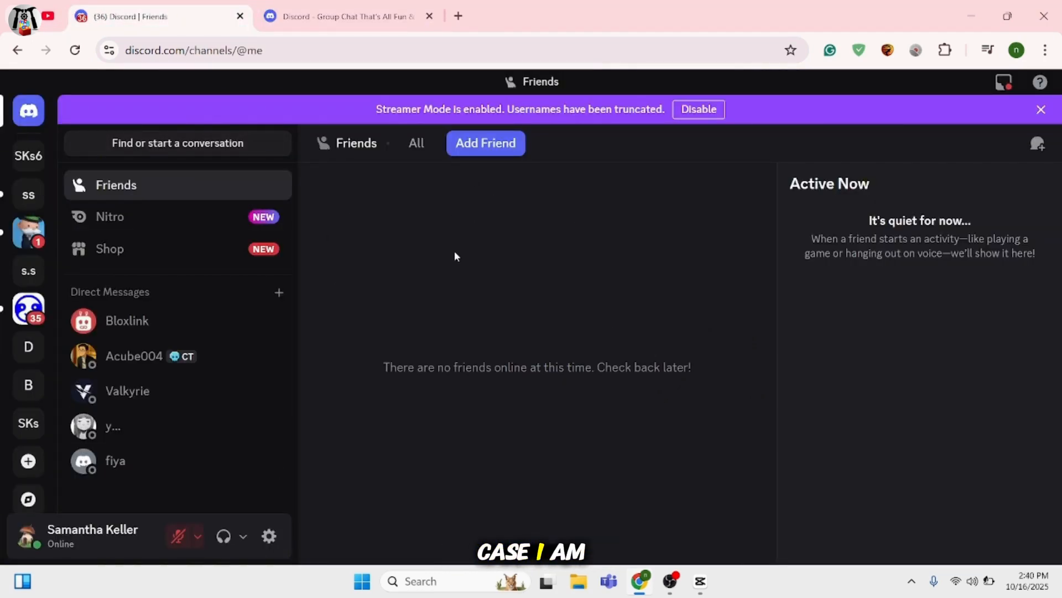
left_click(412, 16)
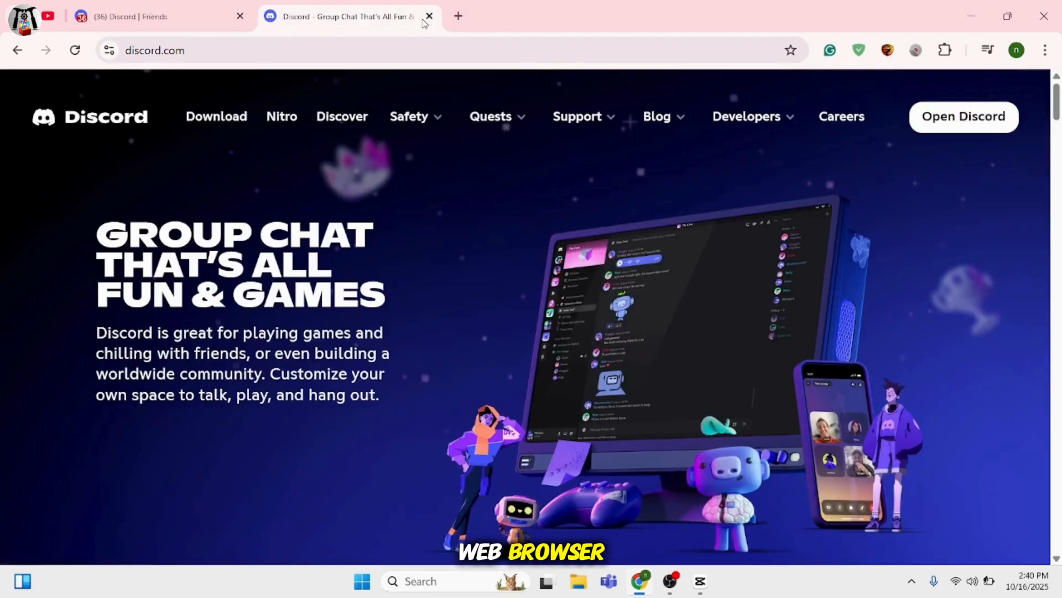
left_click(429, 16)
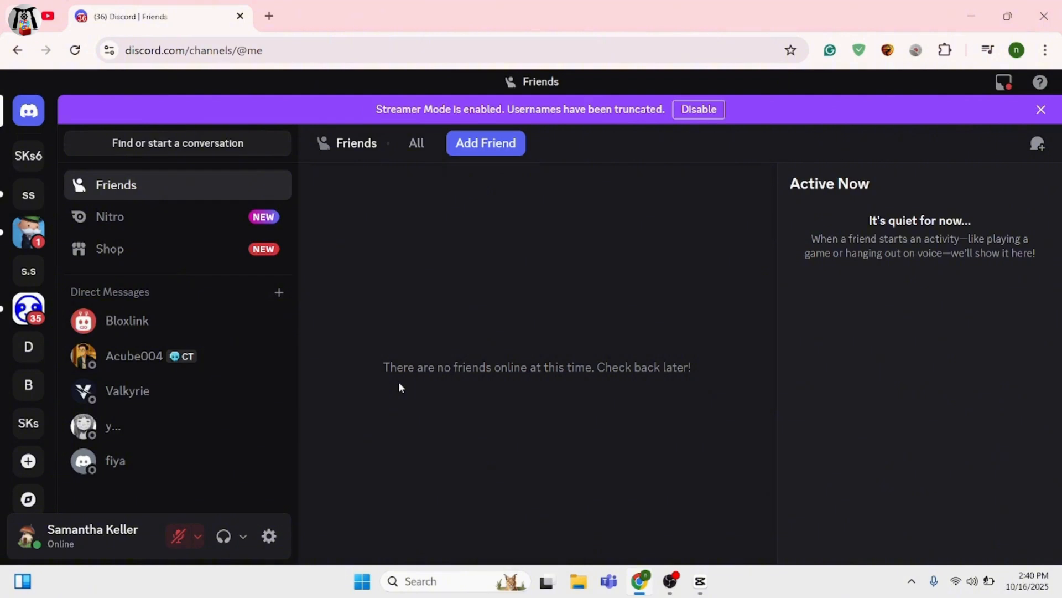
left_click(1042, 109)
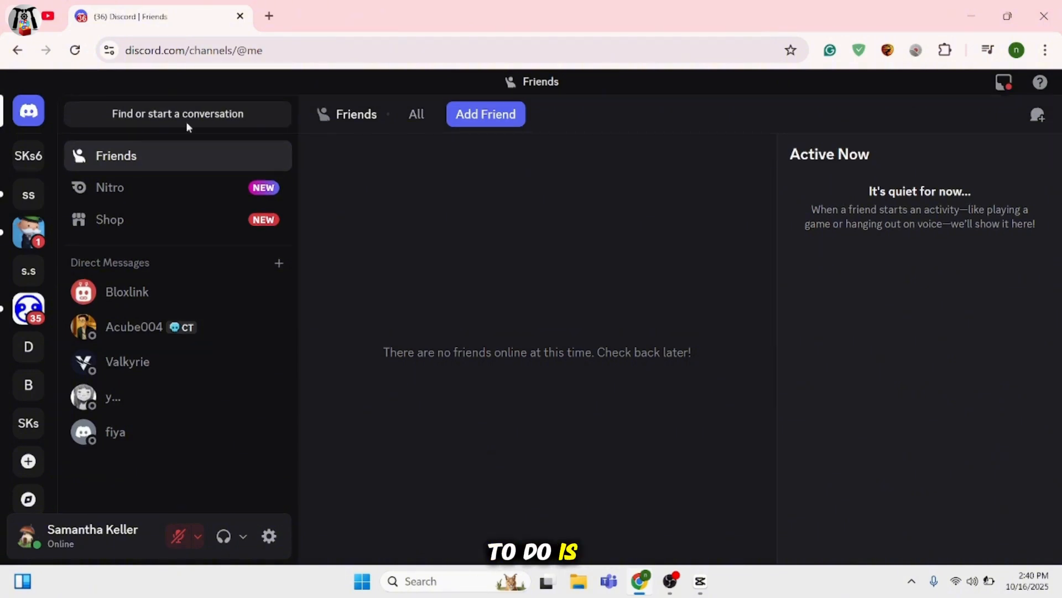
Look at the SKs6 and MONOPOLY GO! servers, and start adding a new server
left_click(19, 160)
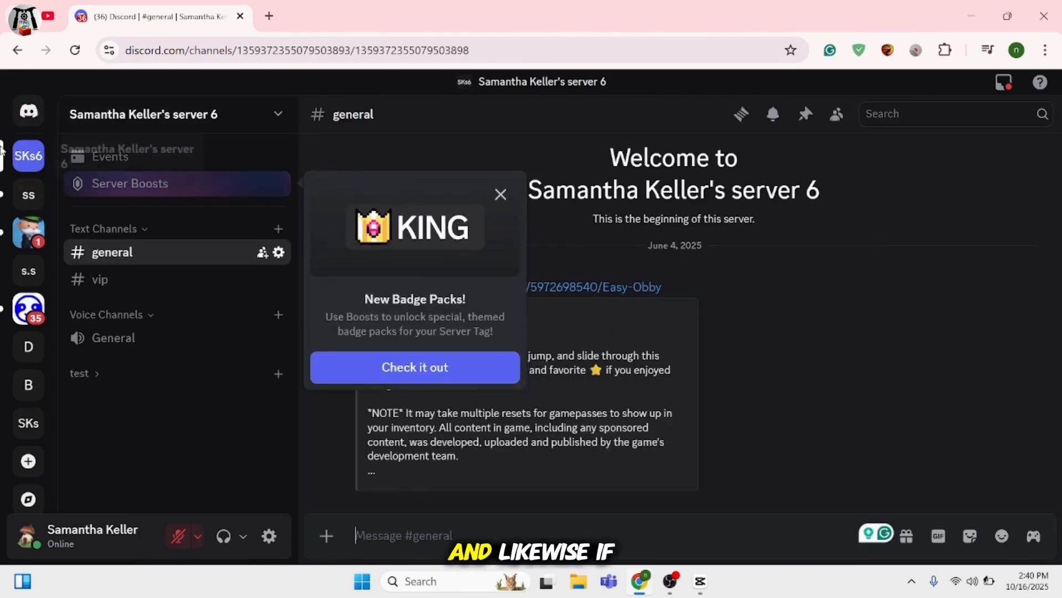
left_click(16, 242)
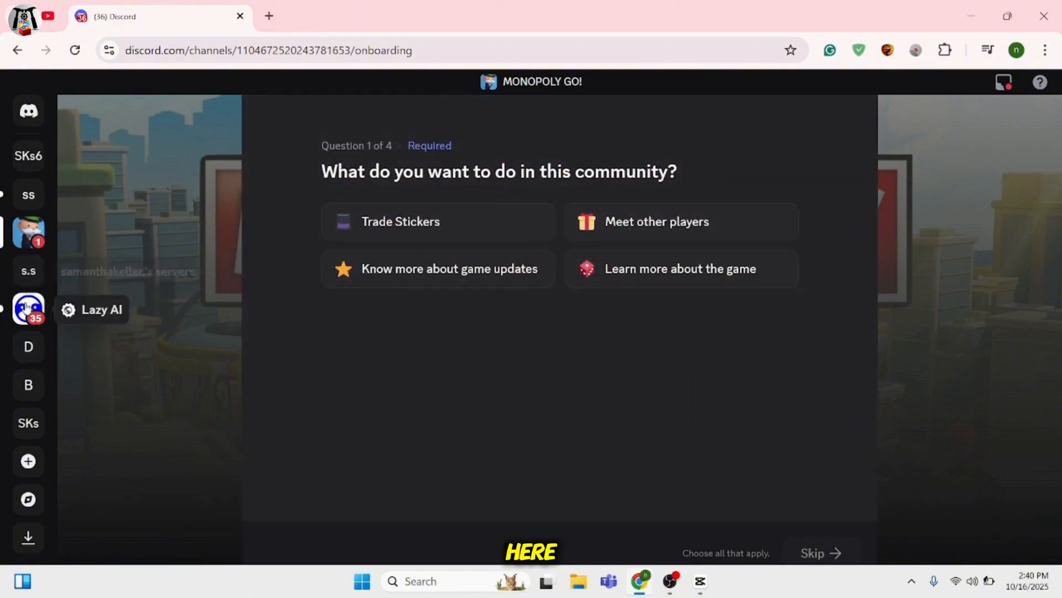
scroll(24, 336, "down", 1)
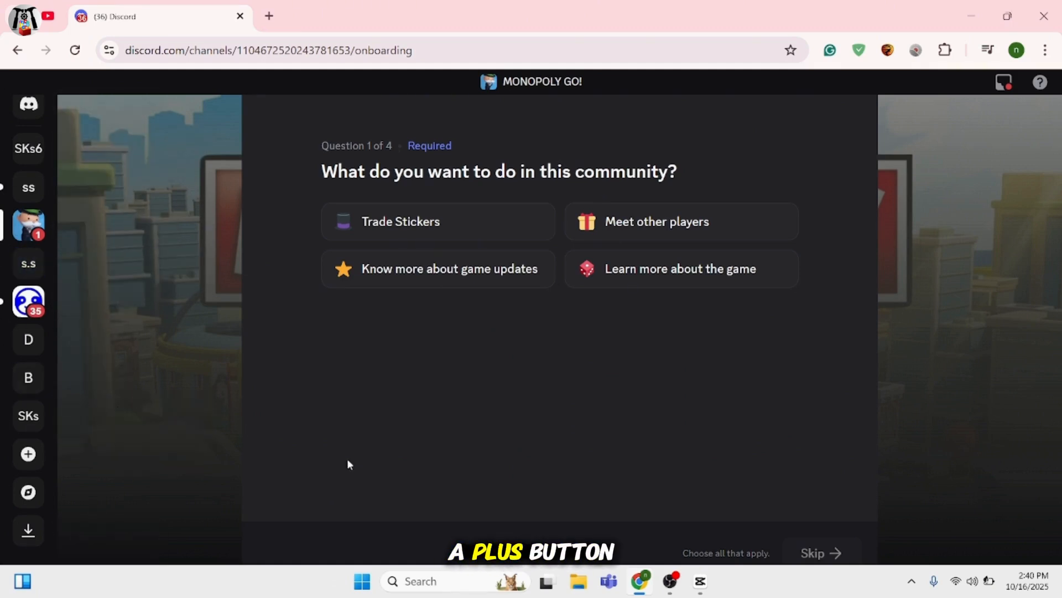
left_click(25, 453)
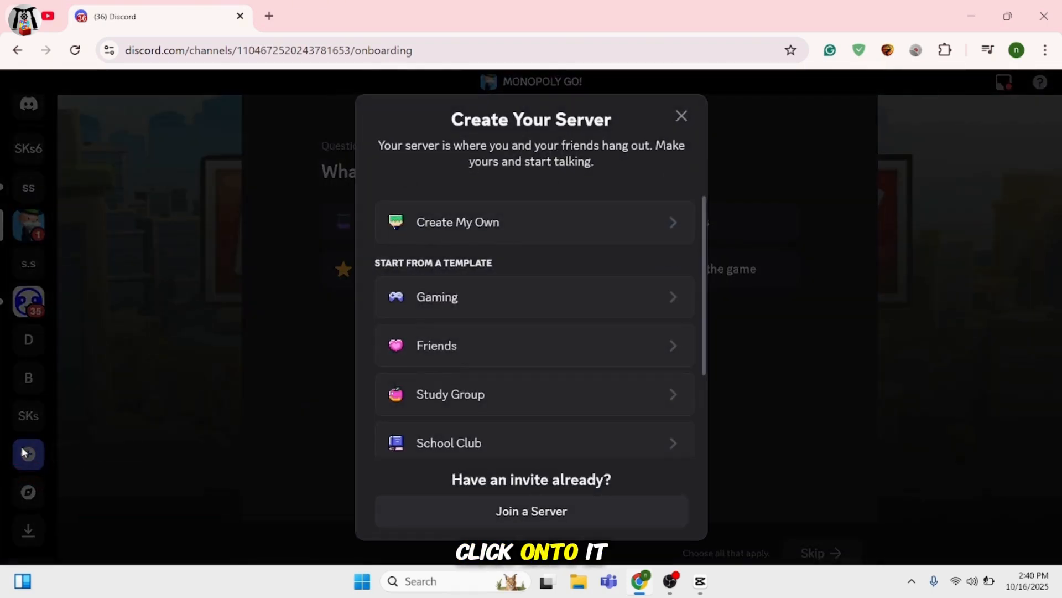
scroll(574, 260, "down", 2)
scroll(575, 260, "up", 2)
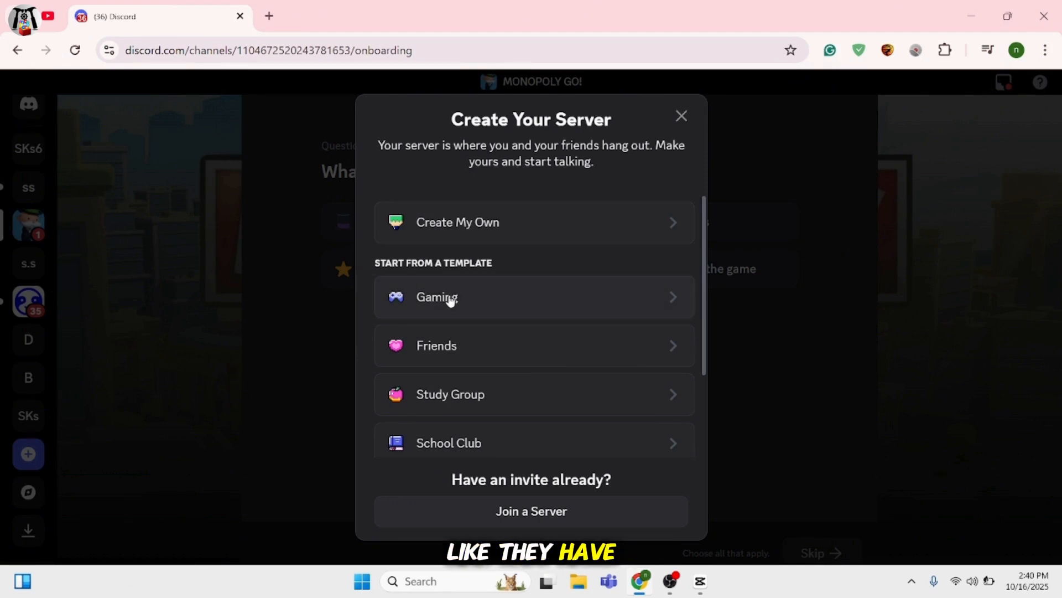
left_click(437, 395)
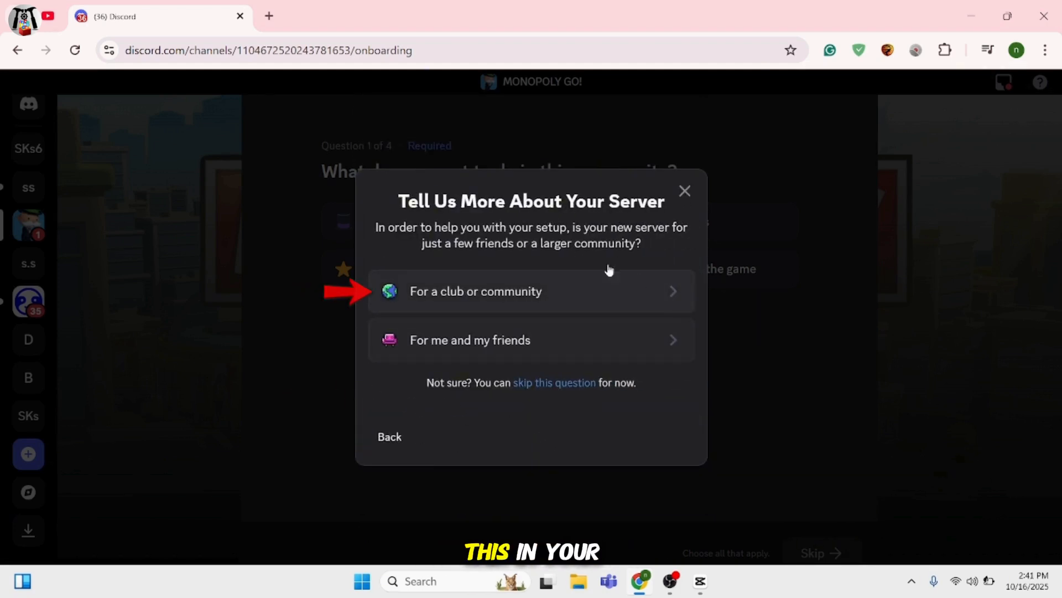
left_click(518, 295)
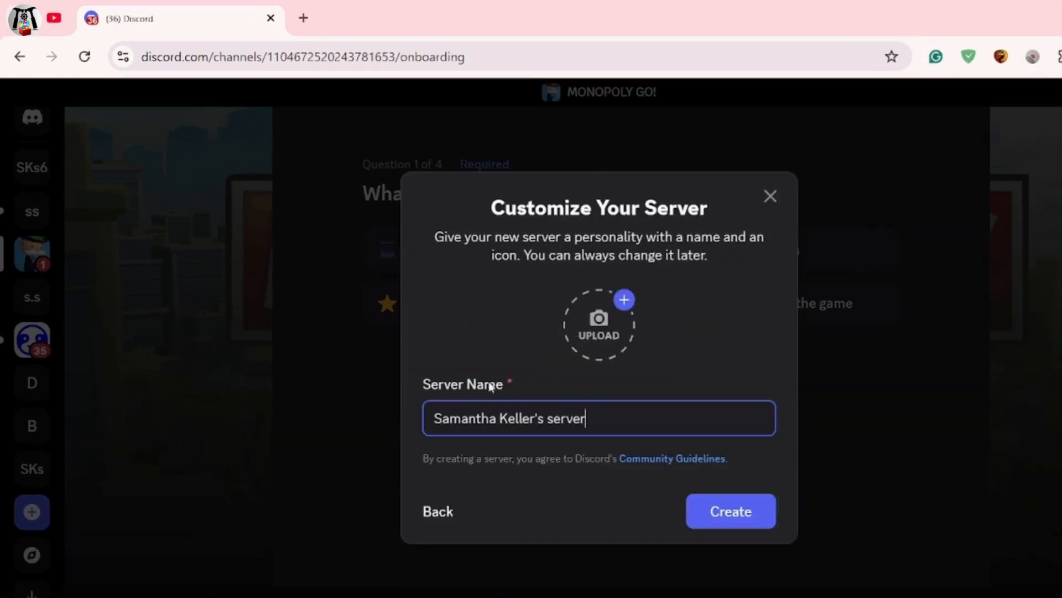
left_click(452, 512)
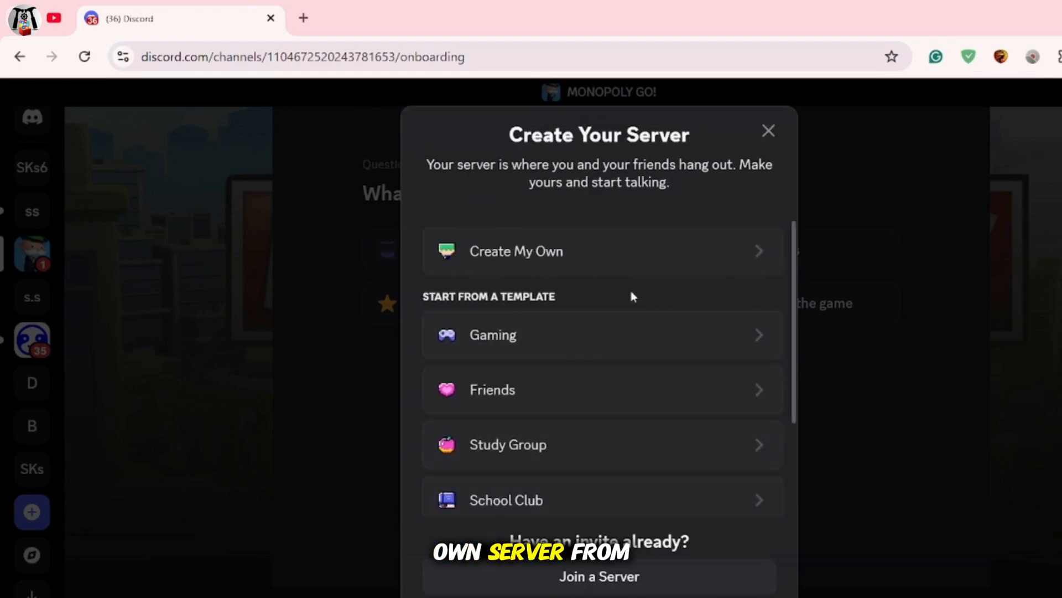
Create a server of your own without a template, for me and my friends, and name it "testttt server"
left_click(529, 260)
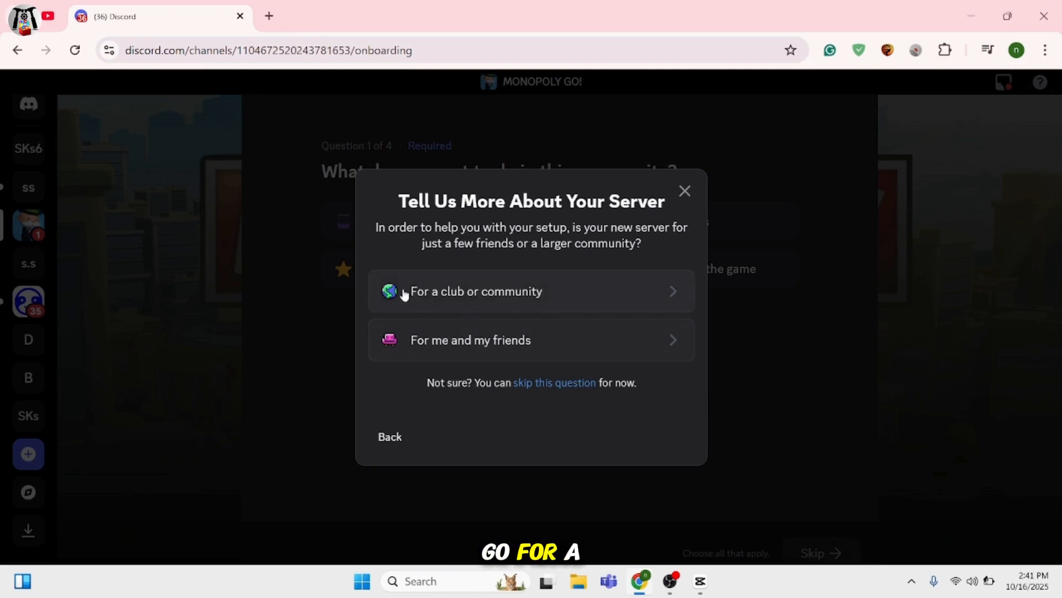
left_click(475, 350)
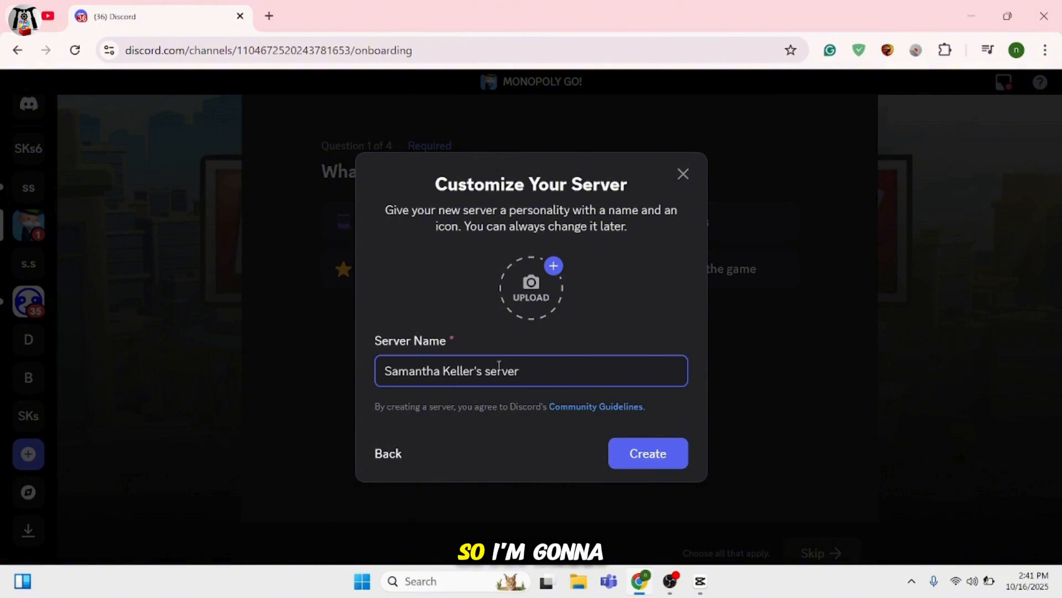
left_click_drag(488, 370, 289, 365)
key("BackSpace")
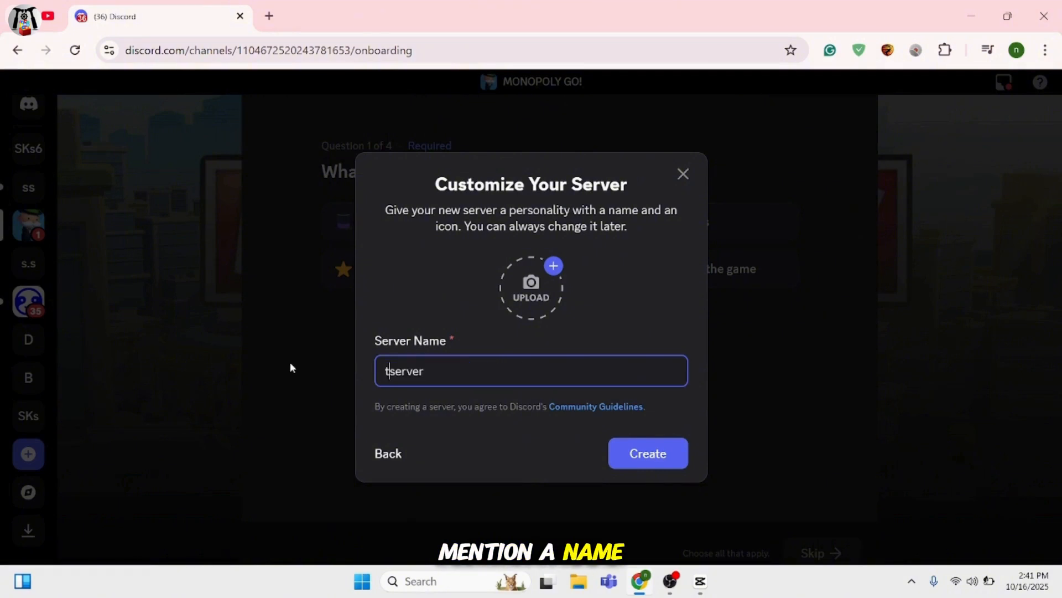
type("testttt")
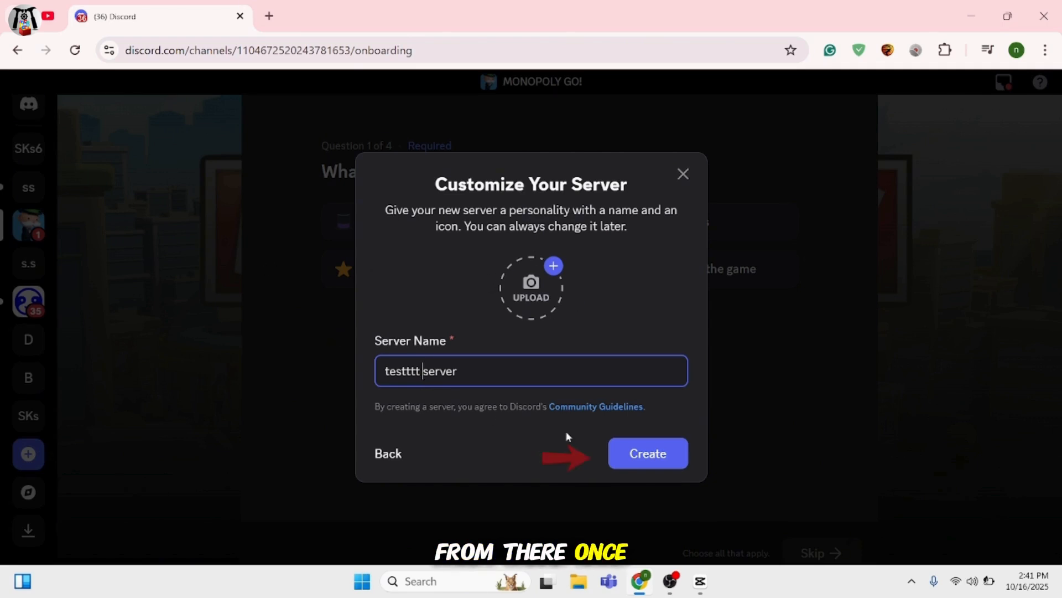
left_click(647, 454)
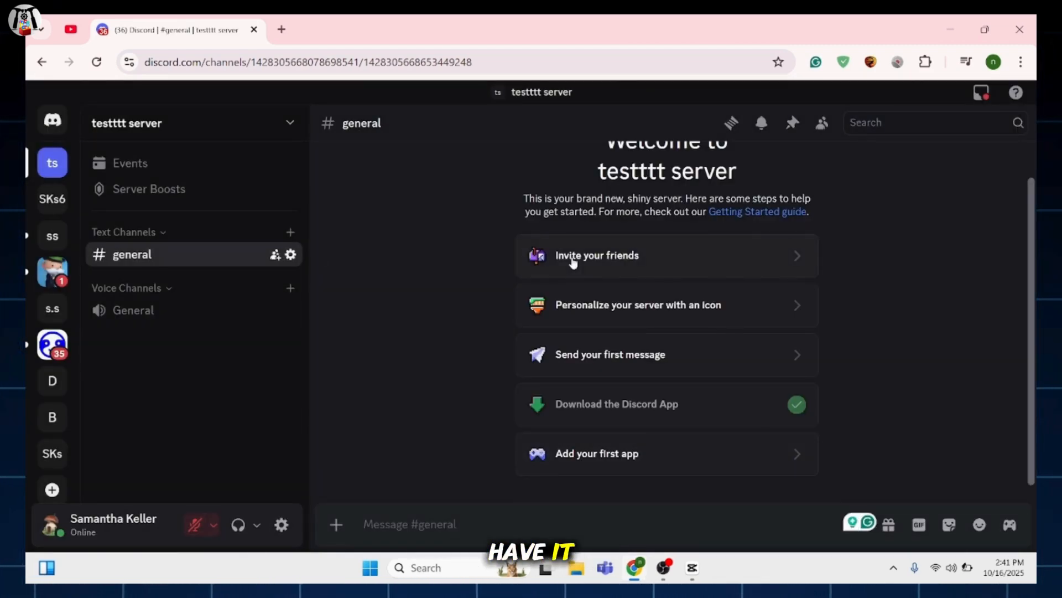
View the new server's welcome page and open its General voice channel
scroll(608, 217, "up", 1)
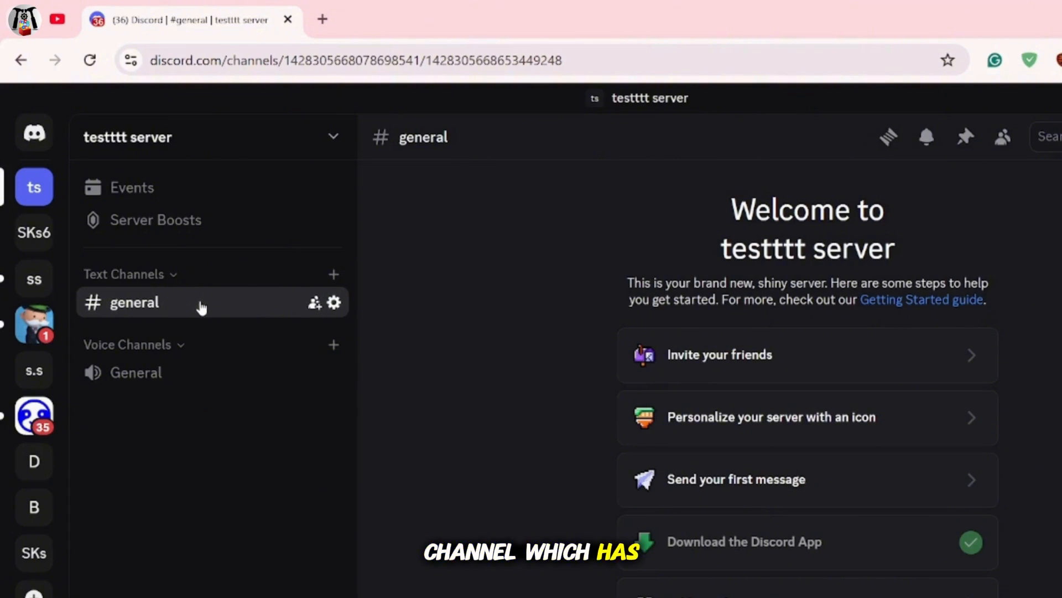
left_click(186, 369)
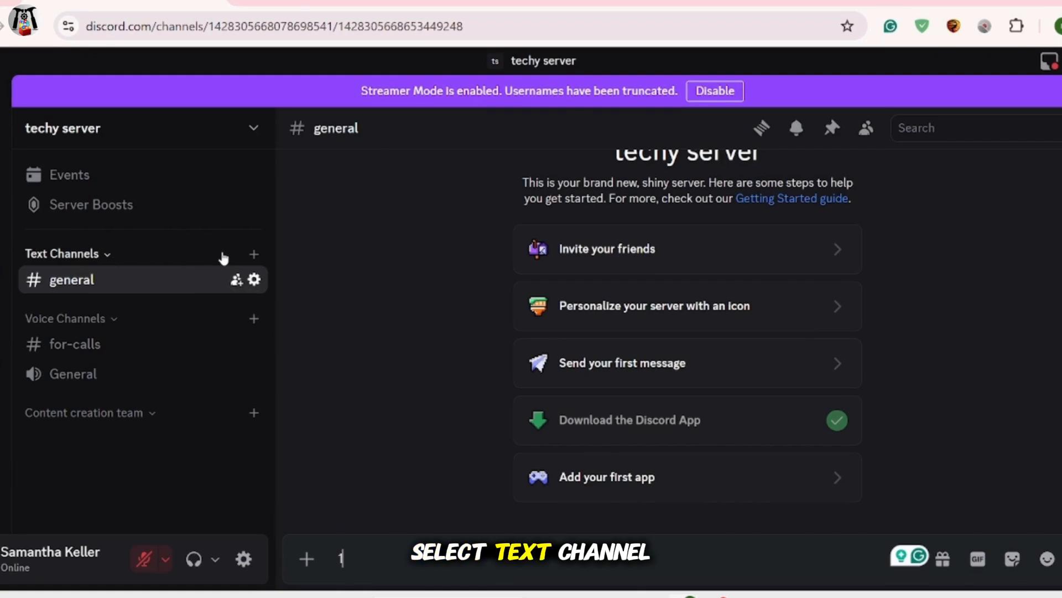
Create a text channel named "communicaiton" in the Text Channels category of techy server
left_click(254, 255)
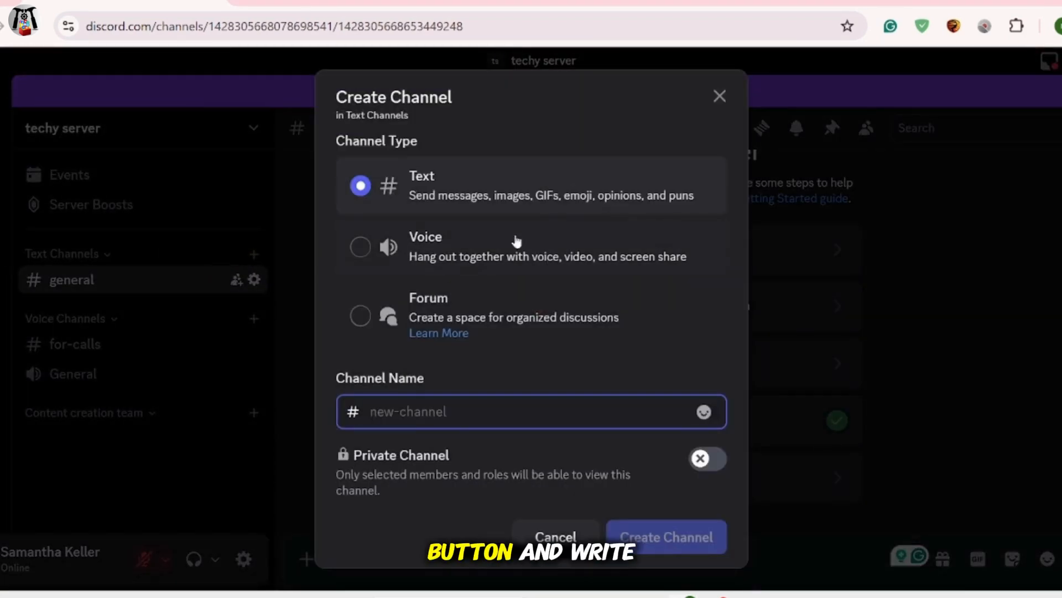
type("c")
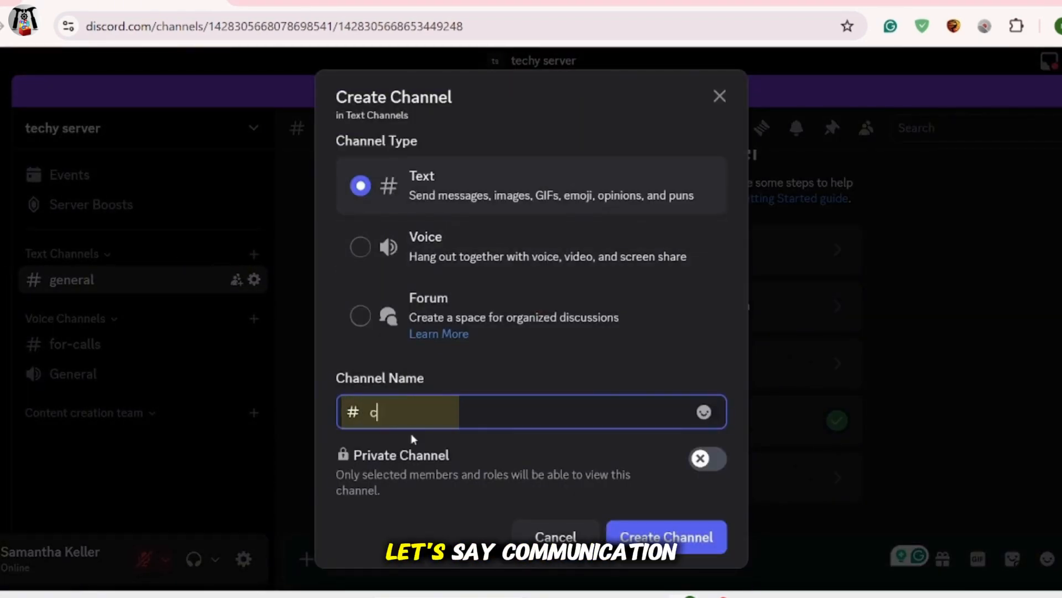
type("ommunica")
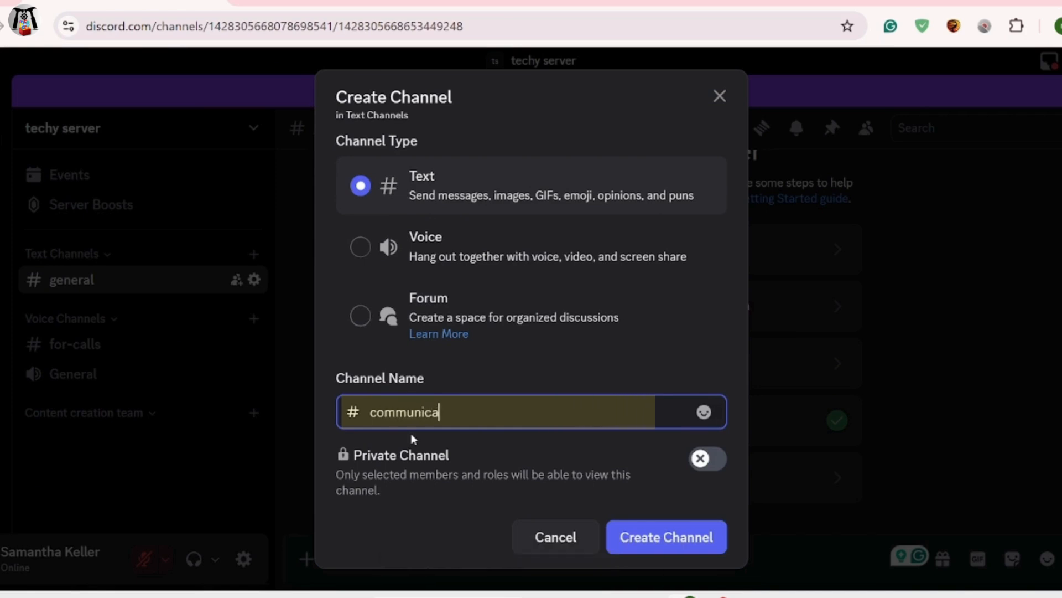
type("iton")
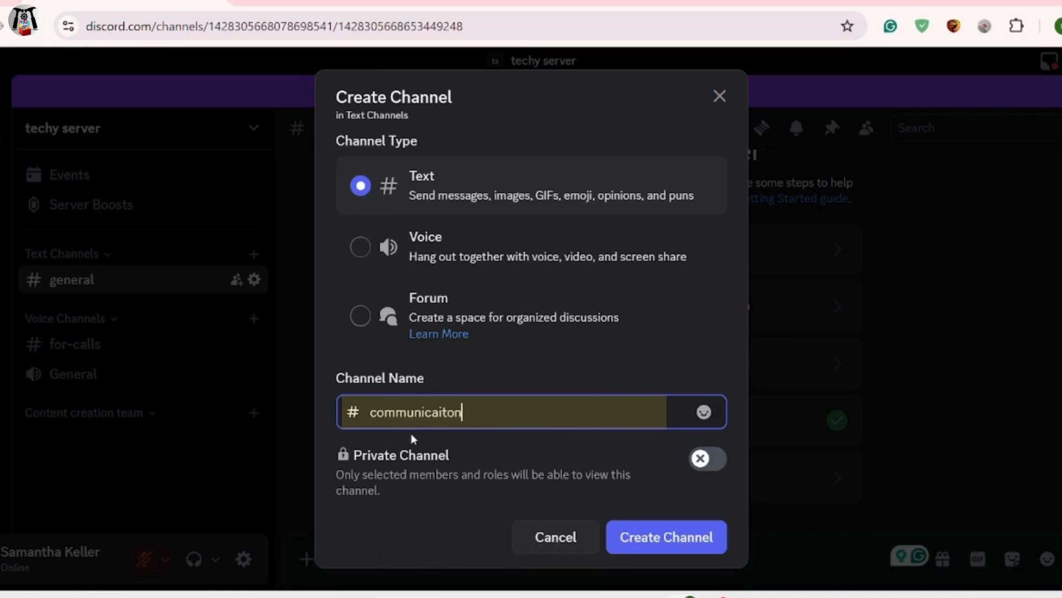
left_click(680, 540)
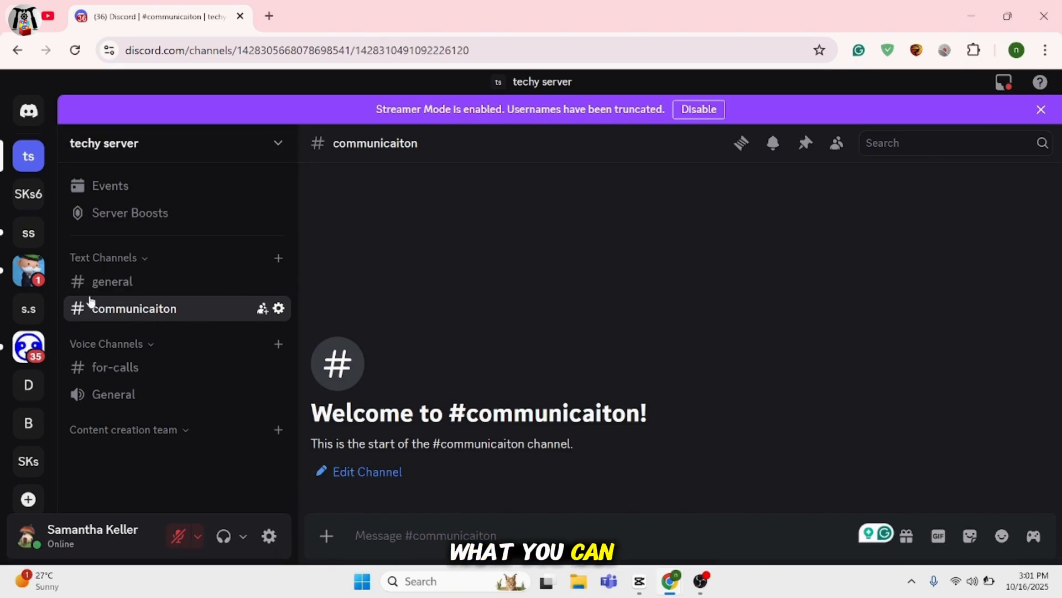
Examine the communicaiton channel's Overview settings and its dialog for inviting friends, closing both without changes
left_click(280, 310)
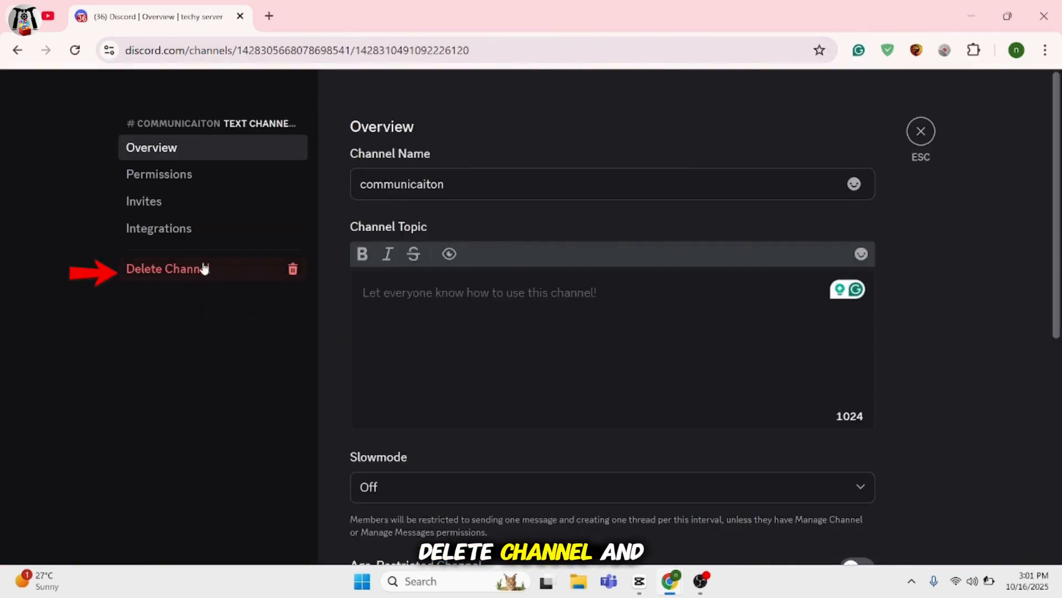
left_click(920, 133)
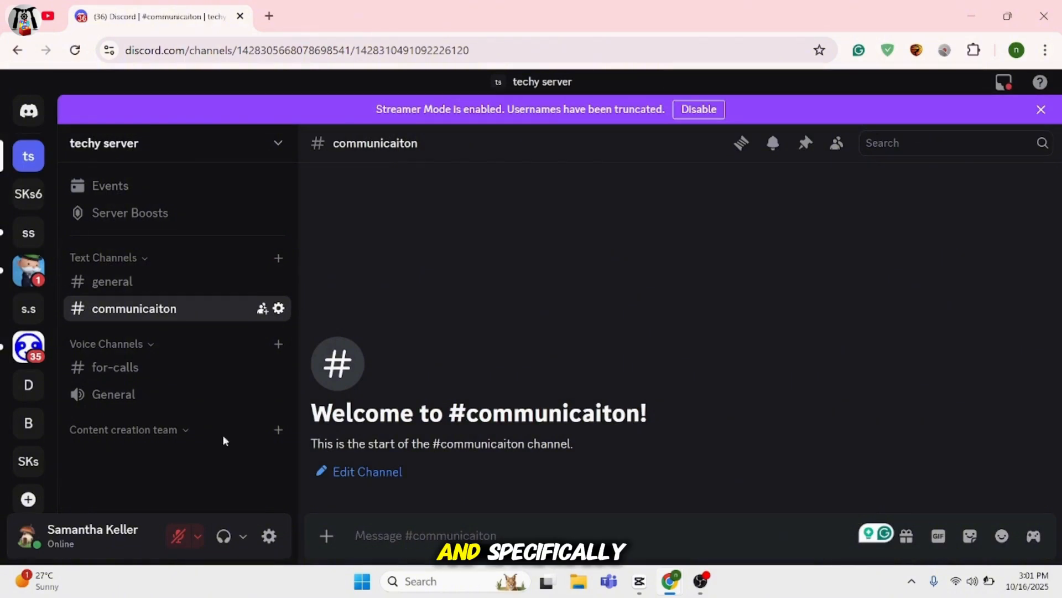
left_click(263, 309)
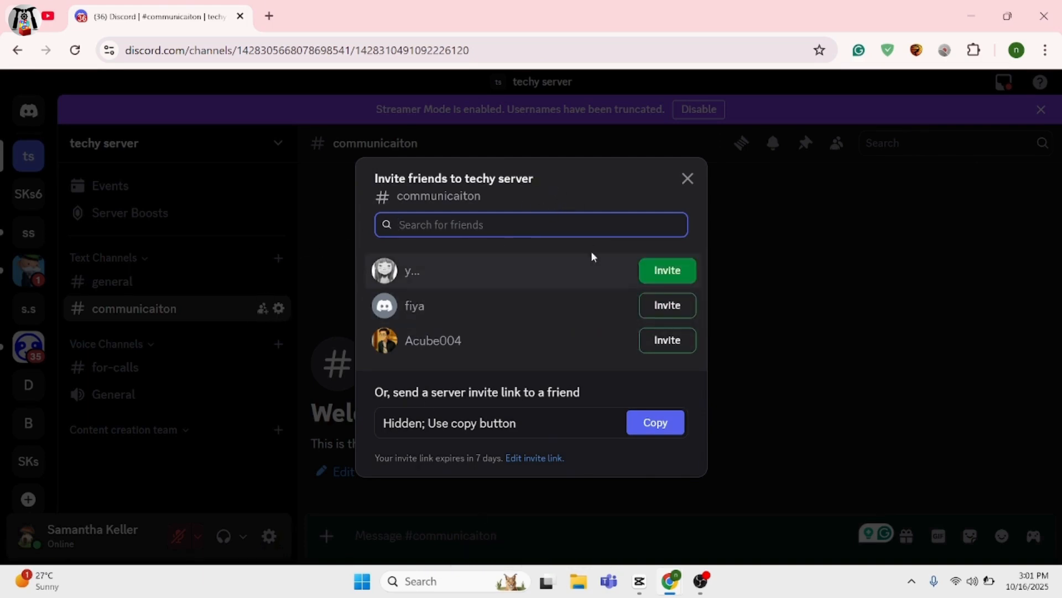
left_click(688, 178)
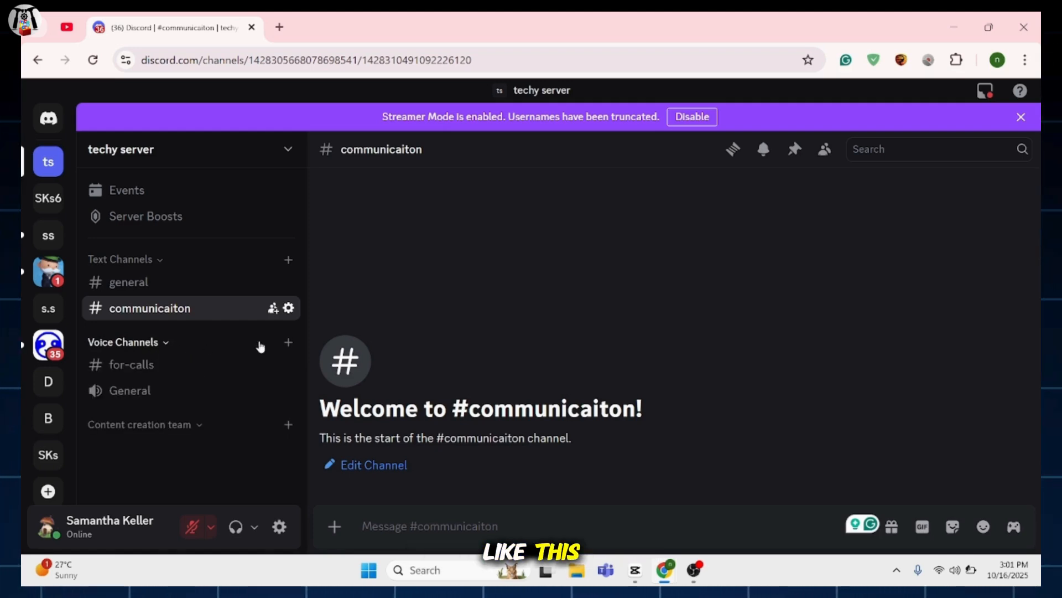
Join the General voice channel, dismiss the microphone access dialog and disconnect from the call
left_click(184, 392)
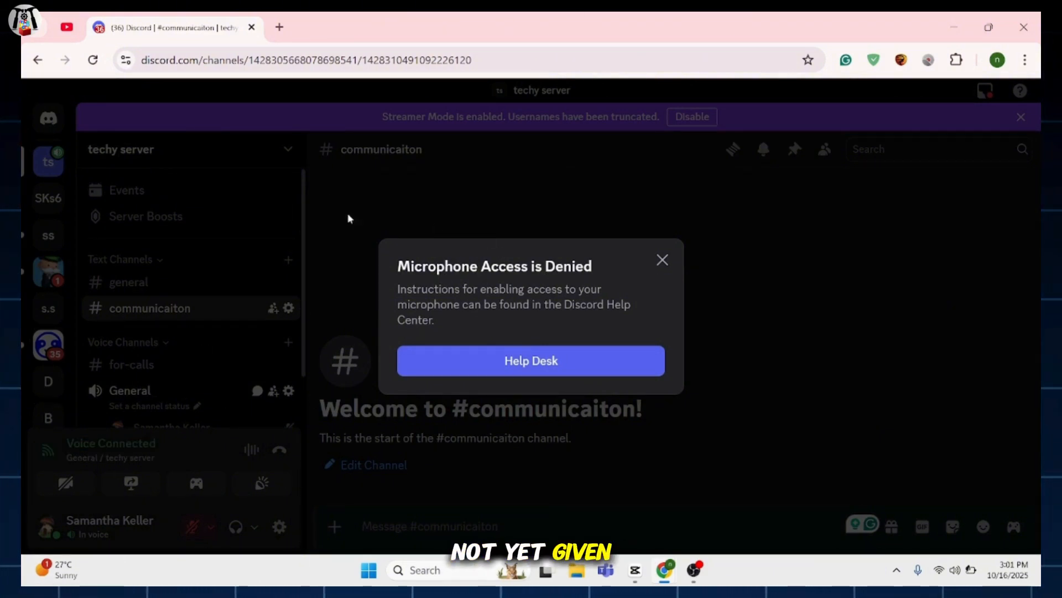
left_click(662, 263)
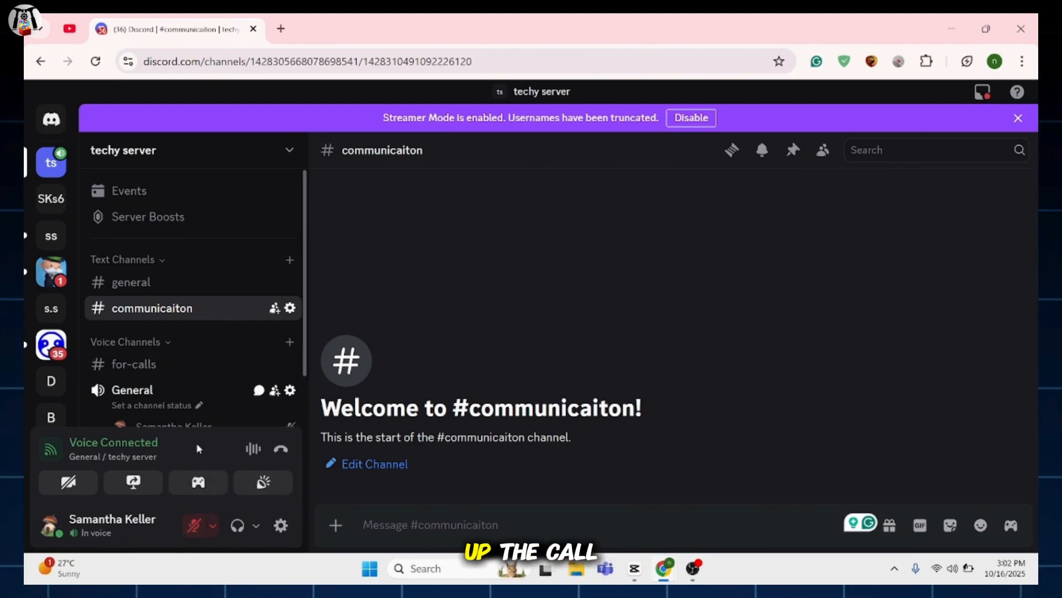
left_click(281, 449)
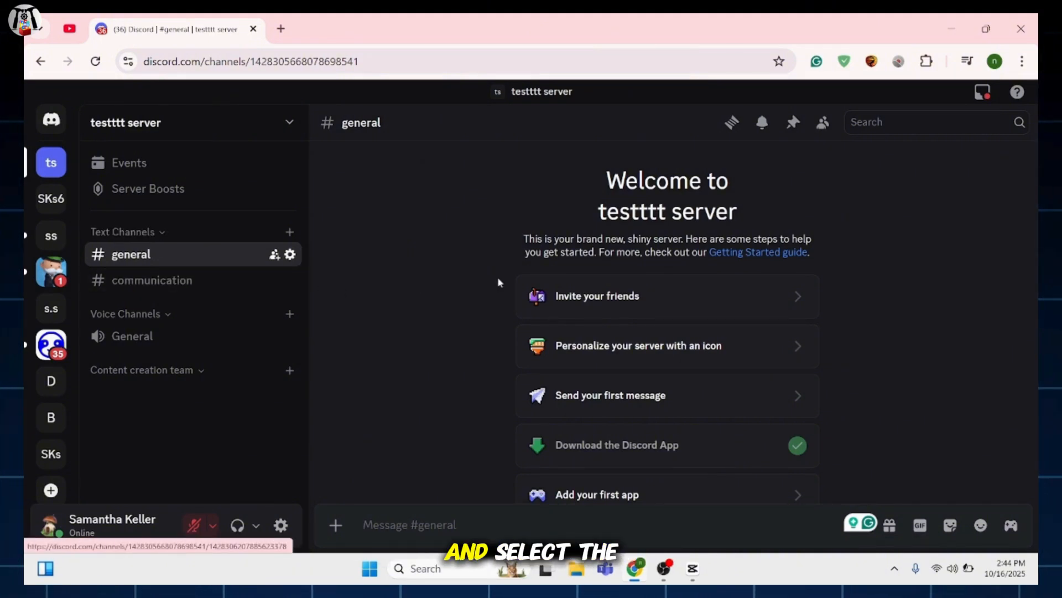
Post the message "hi" in the communication text channel of testttt server
left_click(155, 280)
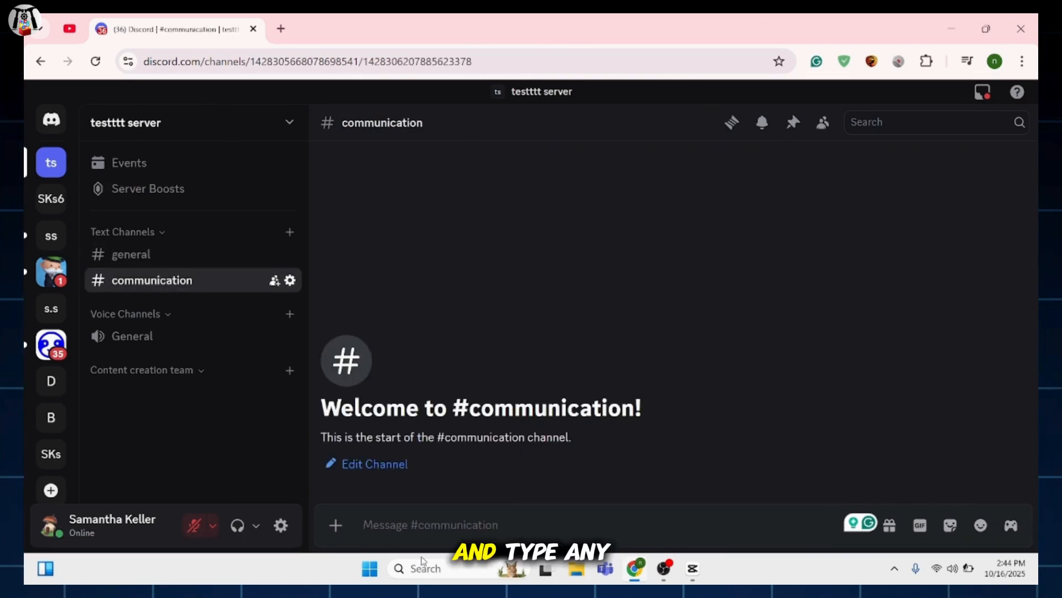
type("hi")
key("Return")
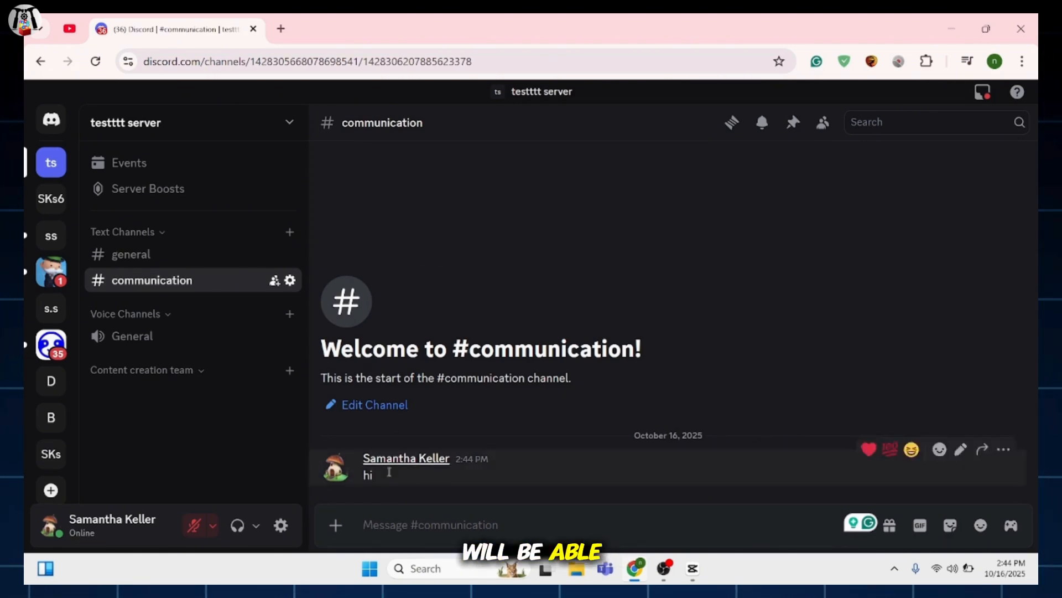
Create a text channel named "design-team" in the Text Channels category of testttt server
left_click(271, 233)
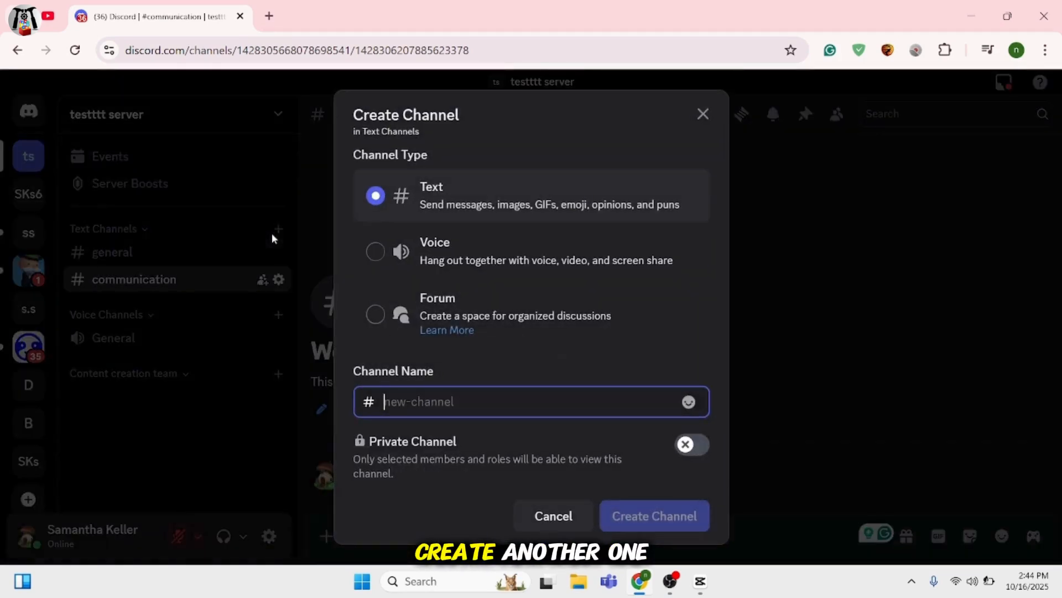
type("des")
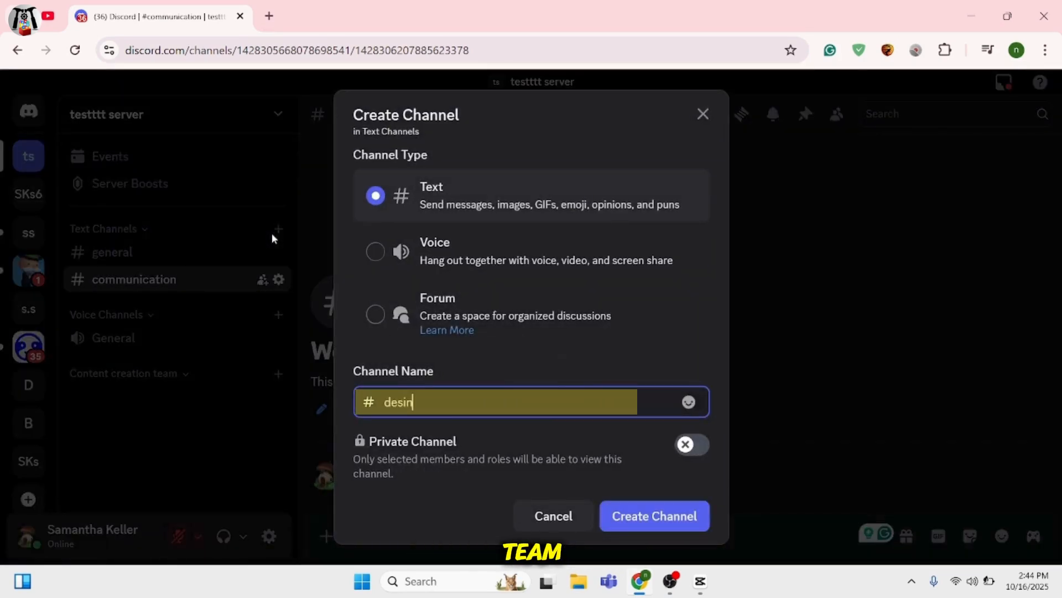
type("ign-team")
key("Return")
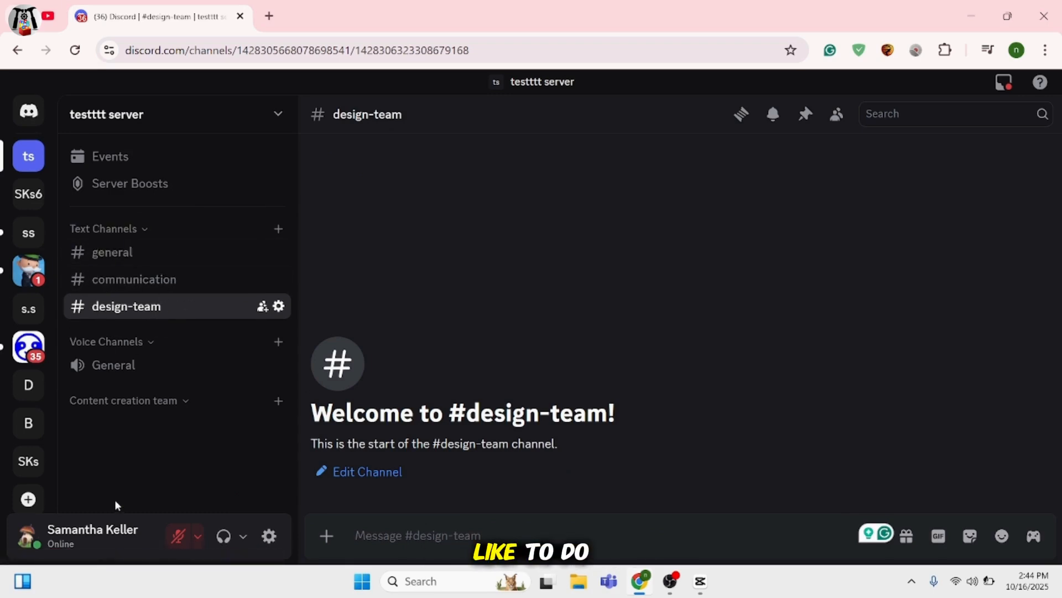
Create a text-type channel named "for-calls" in the Voice Channels category
left_click(279, 343)
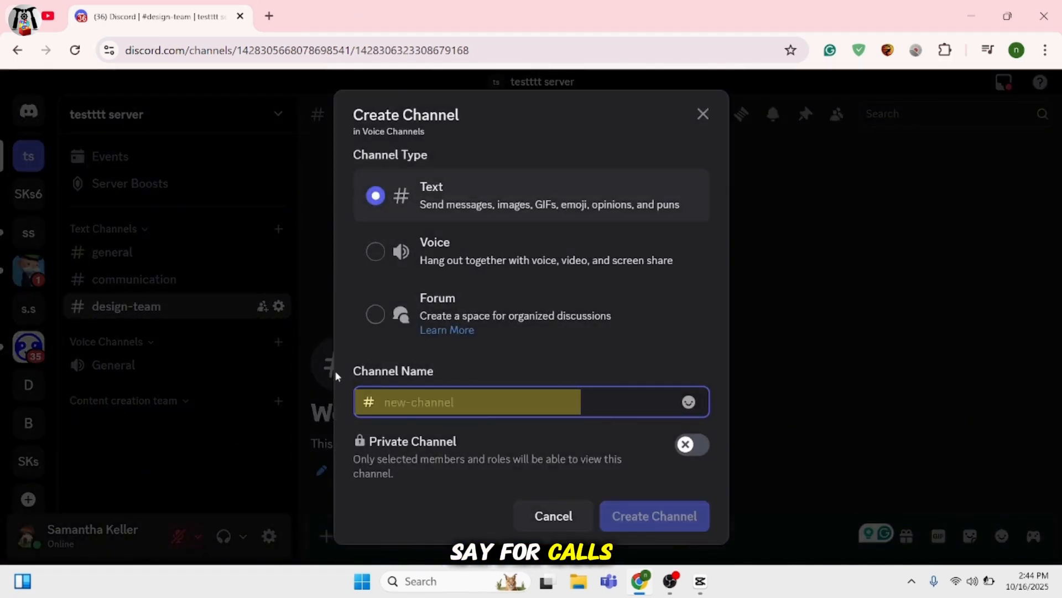
type("for-calls")
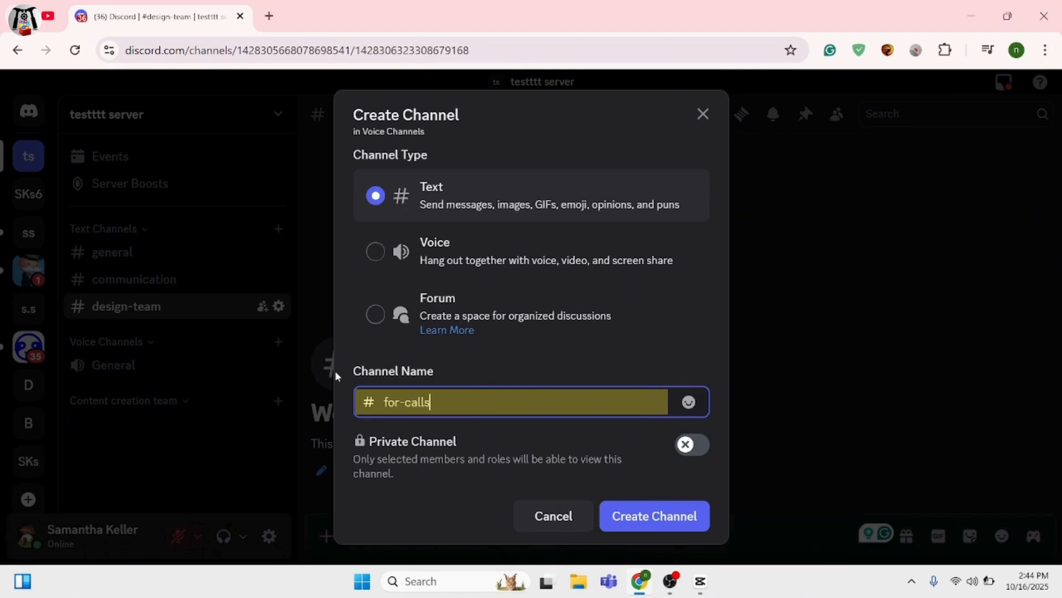
key("Return")
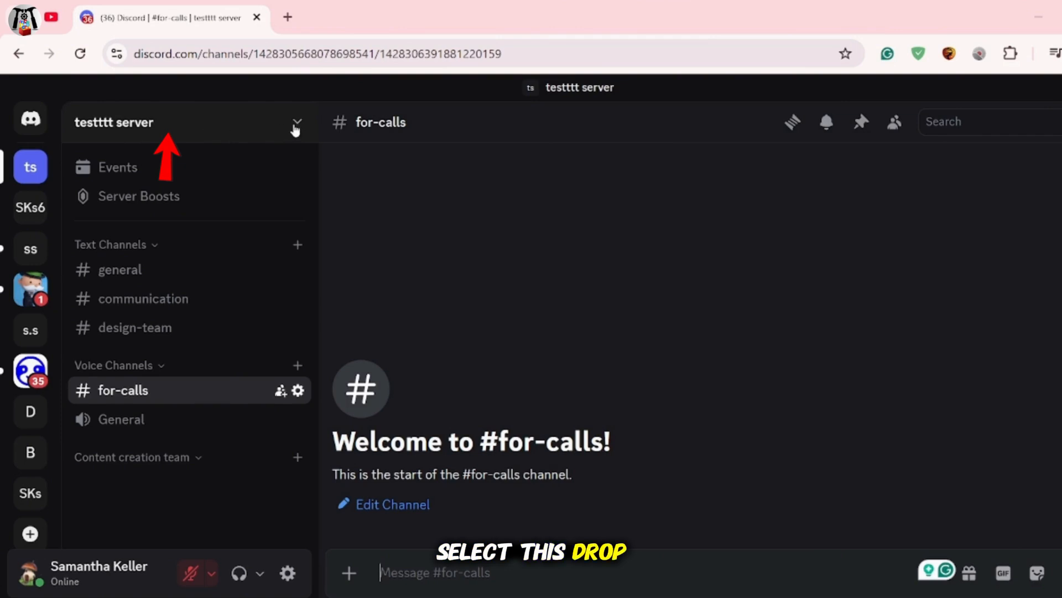
Send the first listed friend an invitation to testttt server and close the invite dialog
left_click(133, 125)
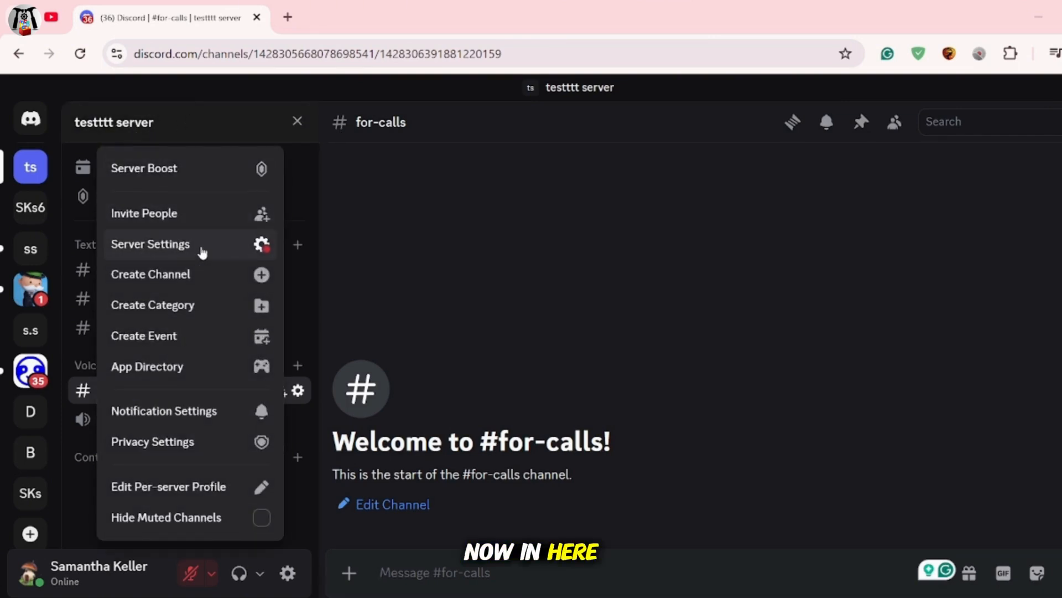
left_click(154, 219)
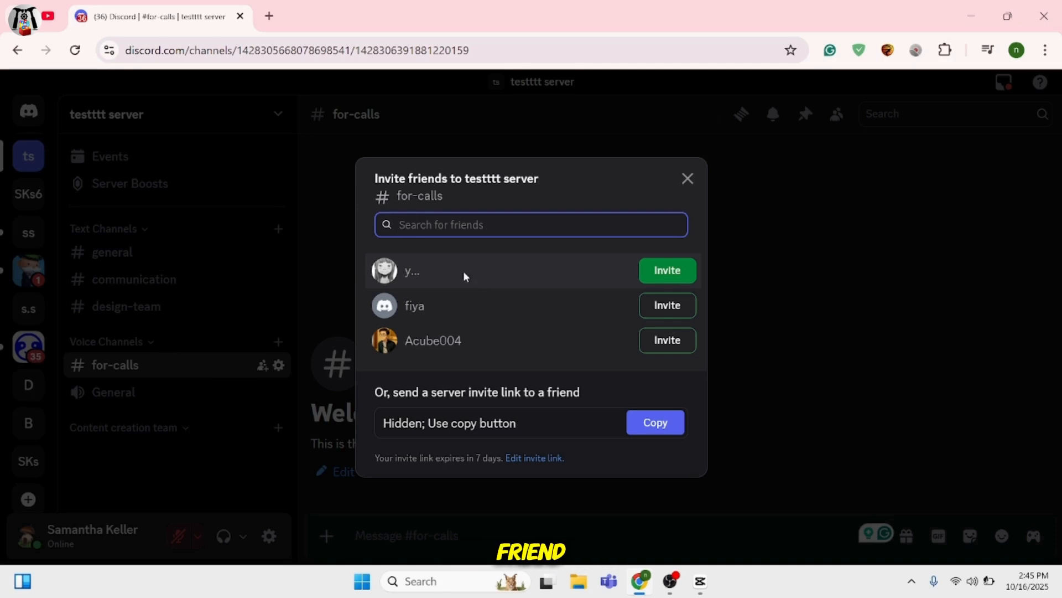
left_click(672, 272)
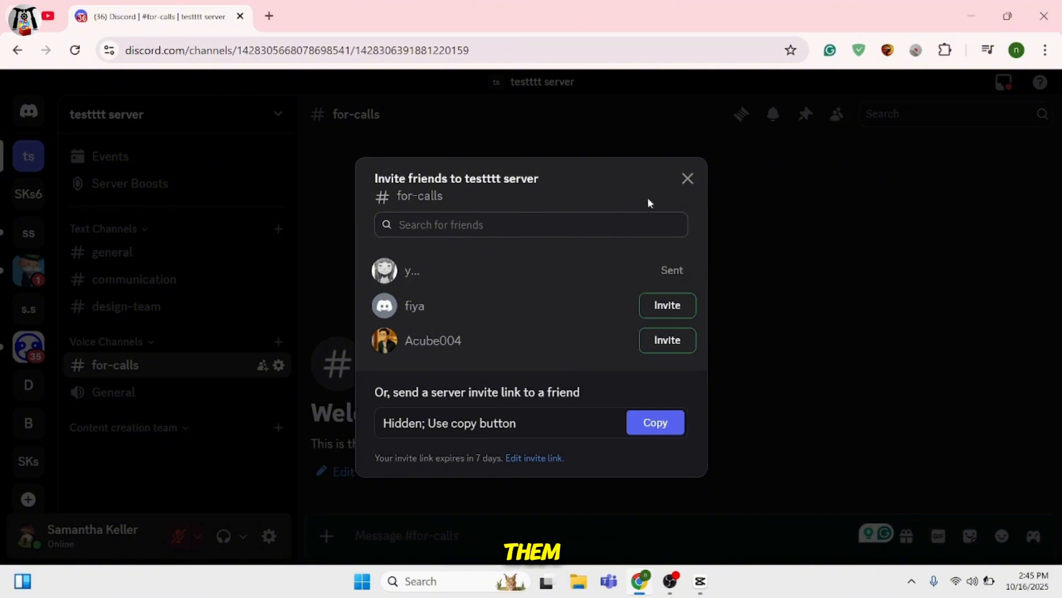
left_click(687, 178)
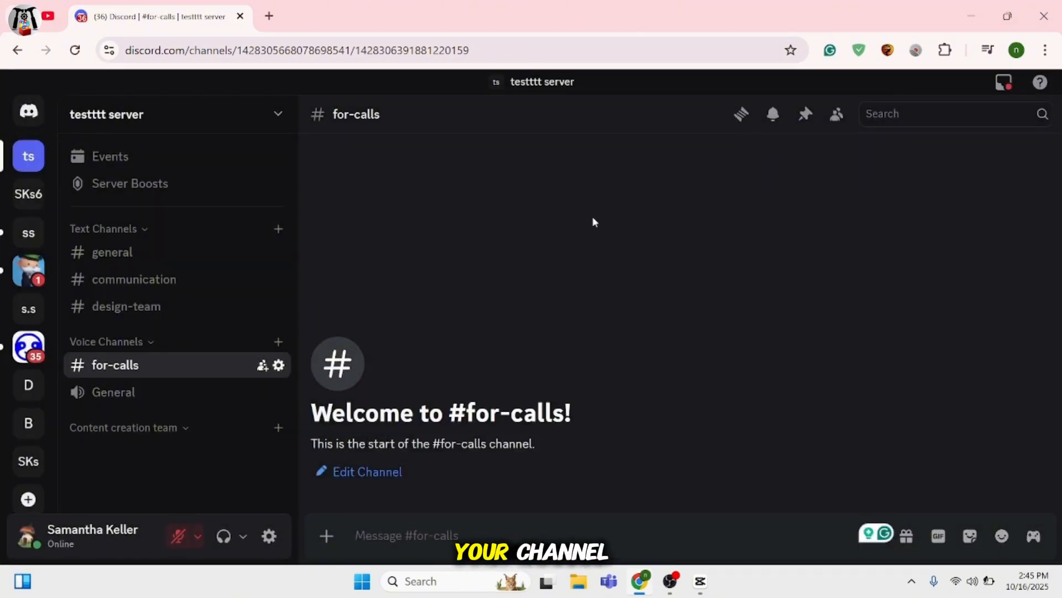
Copy the invite link of testttt server from its dialog for inviting friends and close the dialog
left_click(160, 114)
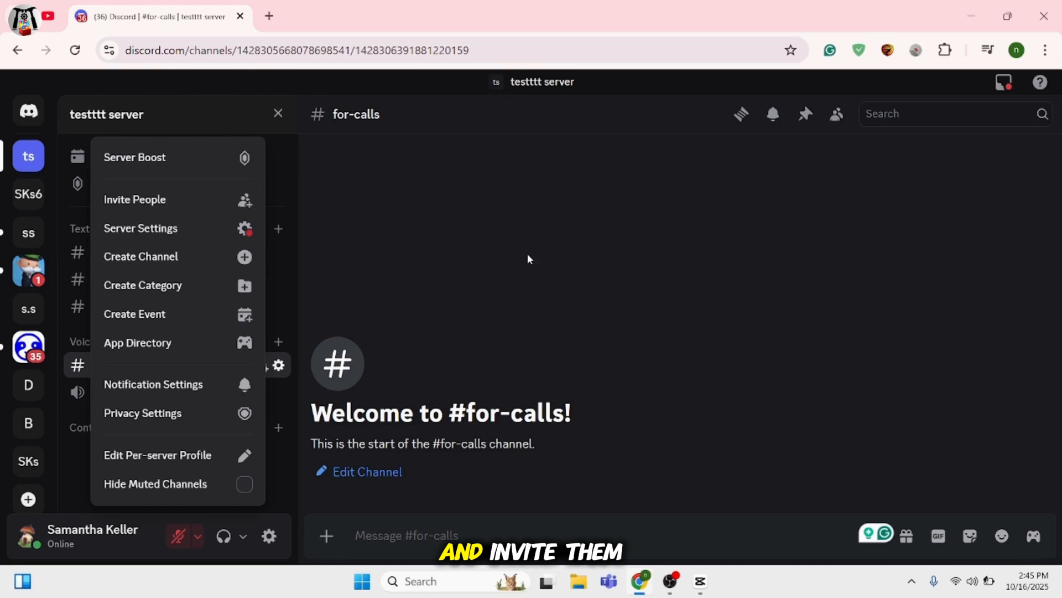
left_click(199, 206)
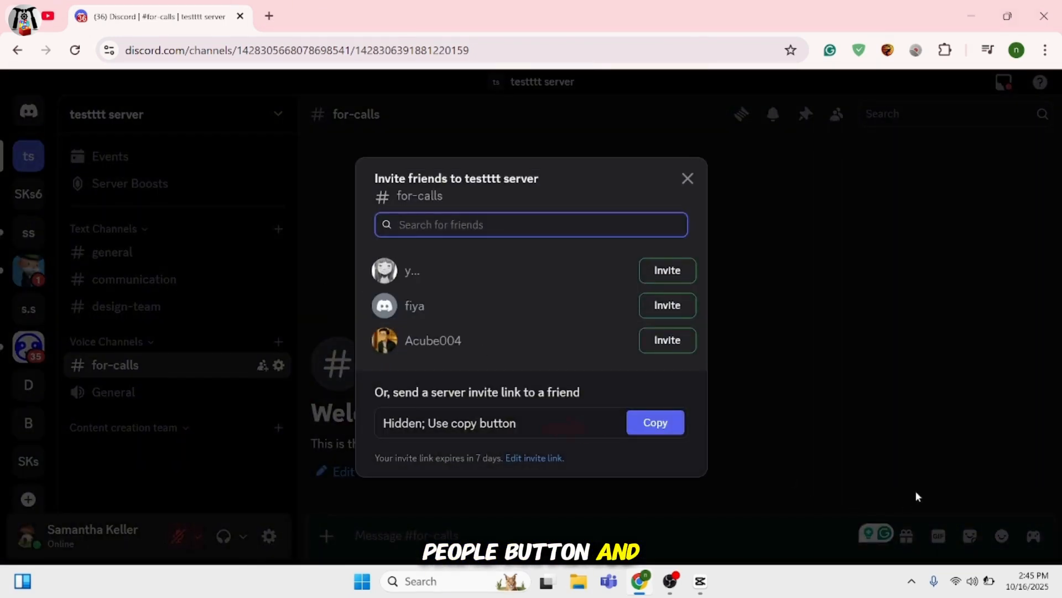
left_click(666, 423)
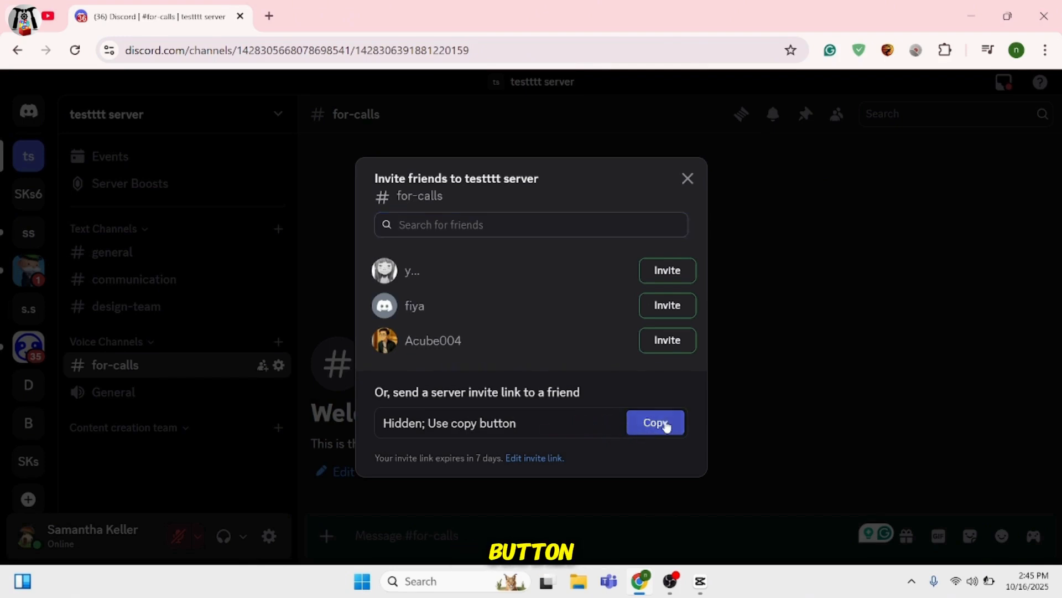
left_click(689, 178)
Open the copied invite link in a new browser tab, view its invitation page and return to the server's tab
left_click(270, 15)
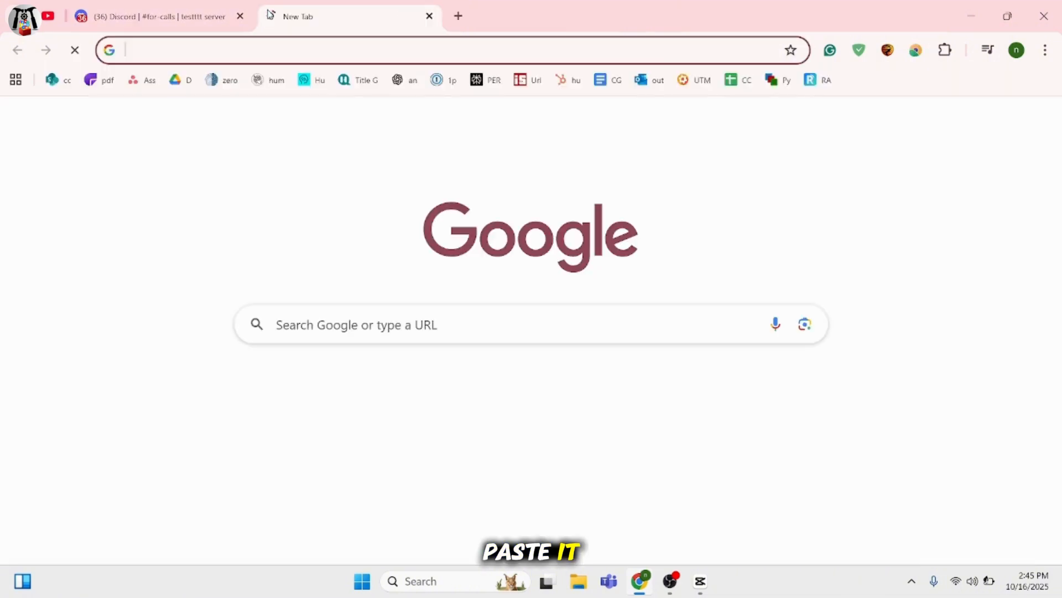
key("ctrl+v")
key("Return")
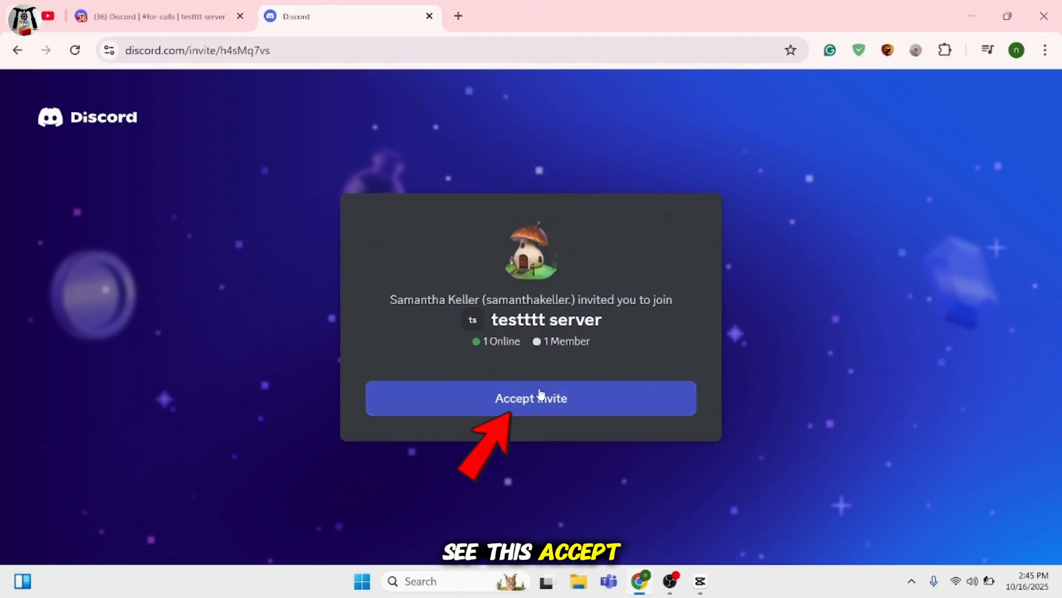
left_click(505, 399)
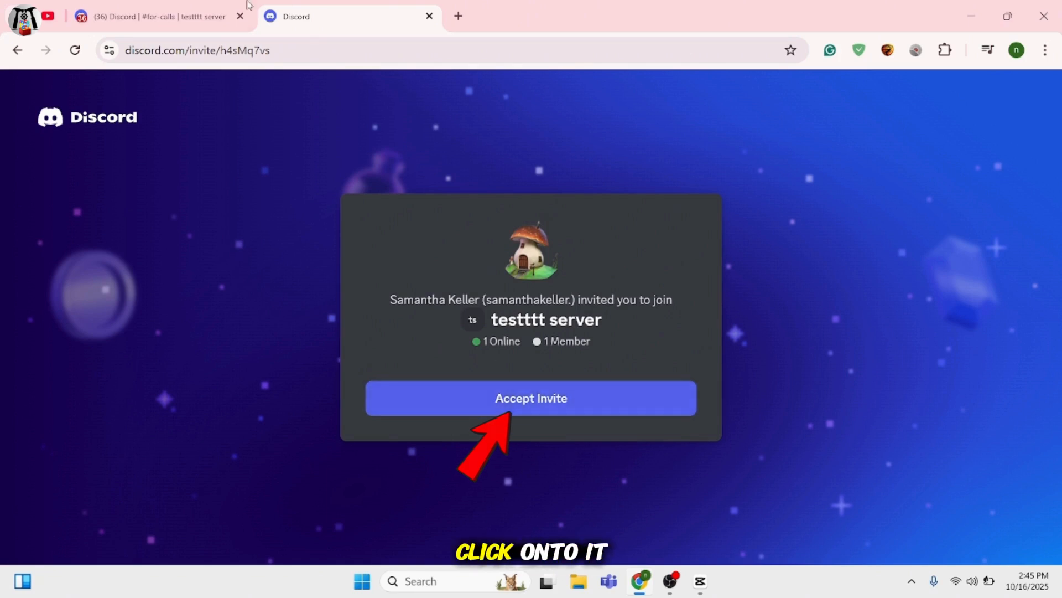
left_click(201, 15)
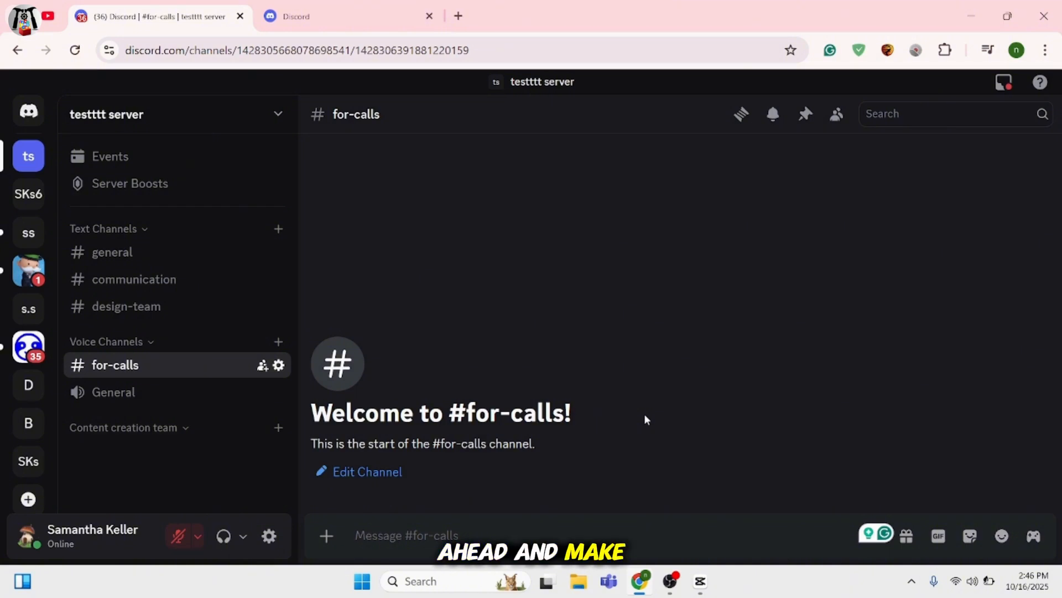
Rename the server to "techy server" in its Server Profile settings and save the changes
left_click(279, 114)
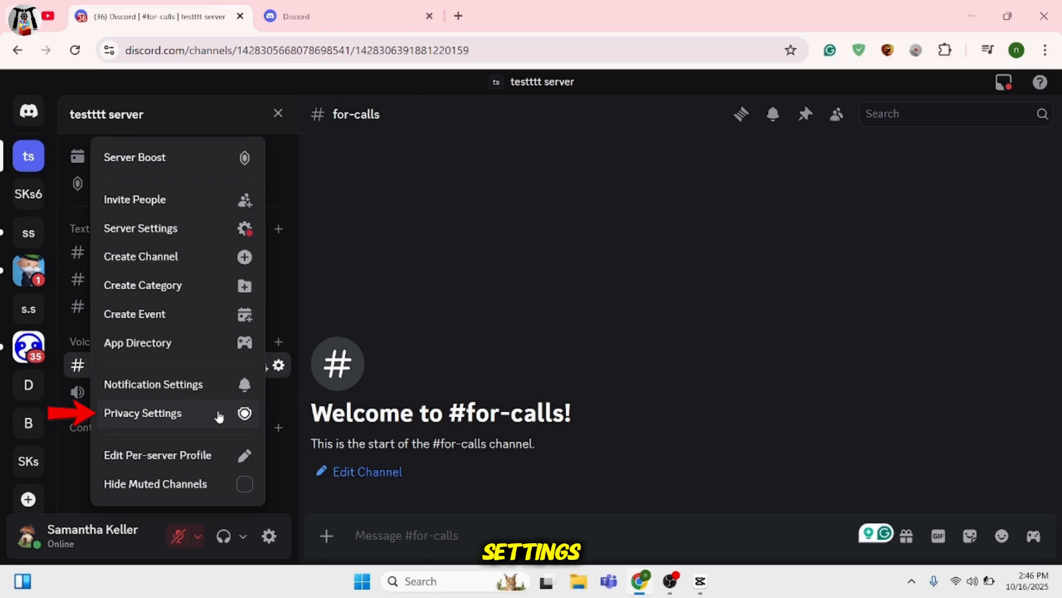
left_click(133, 235)
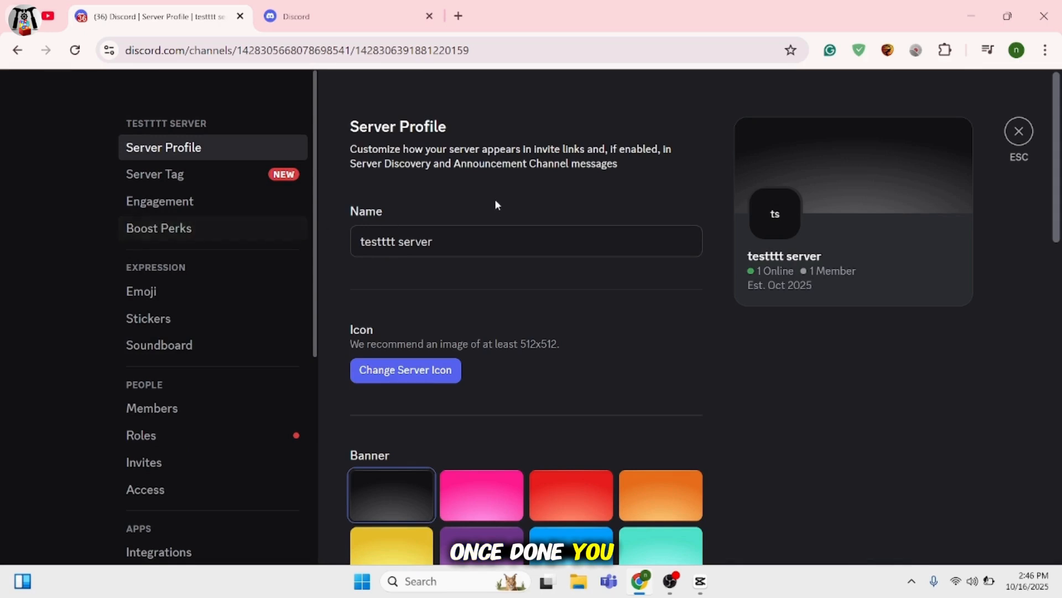
double_click(398, 235)
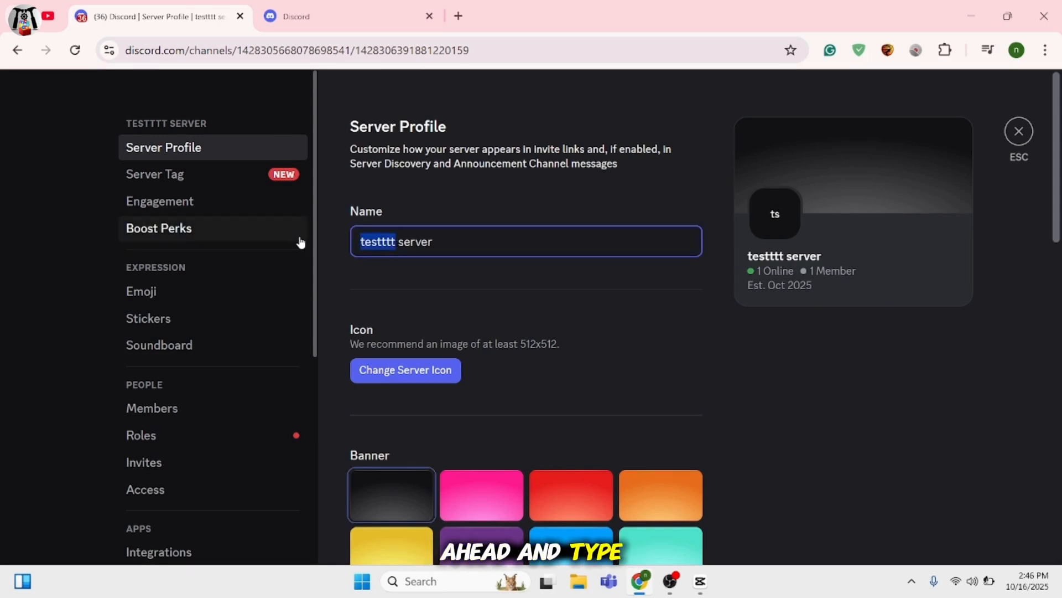
type("techt")
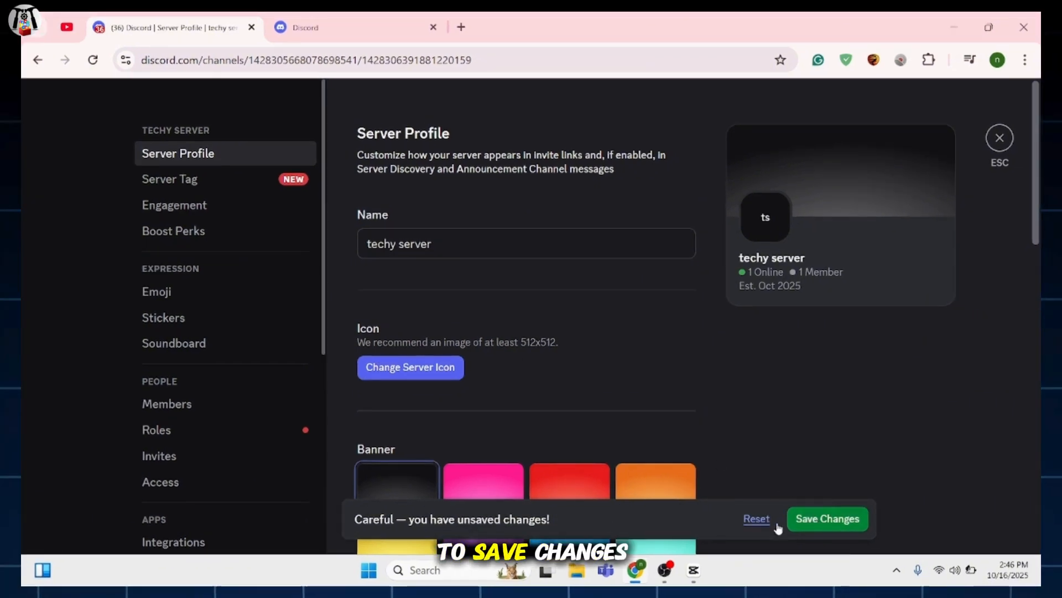
left_click(226, 327)
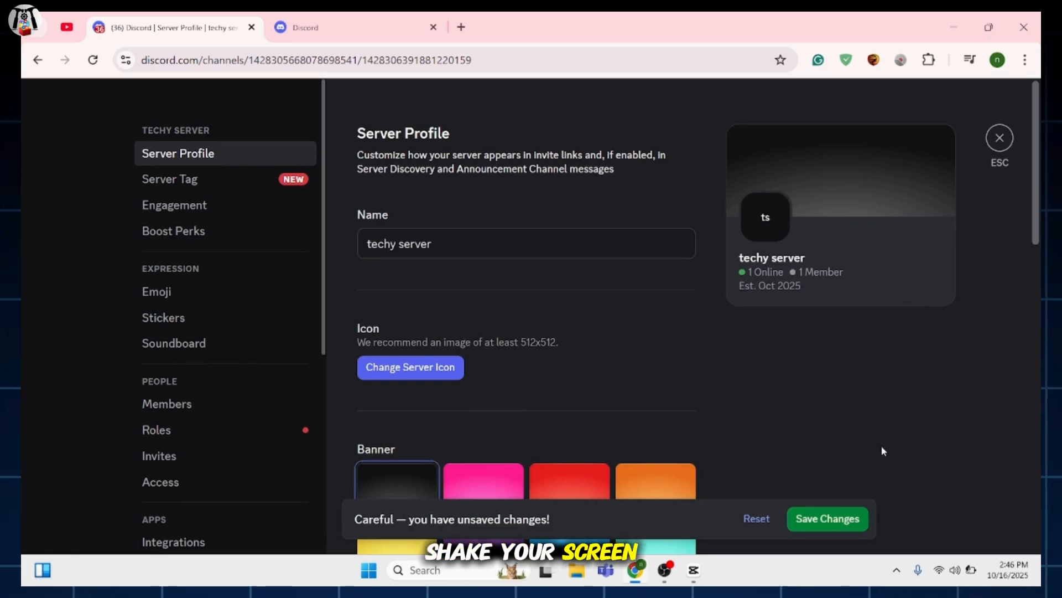
left_click(835, 525)
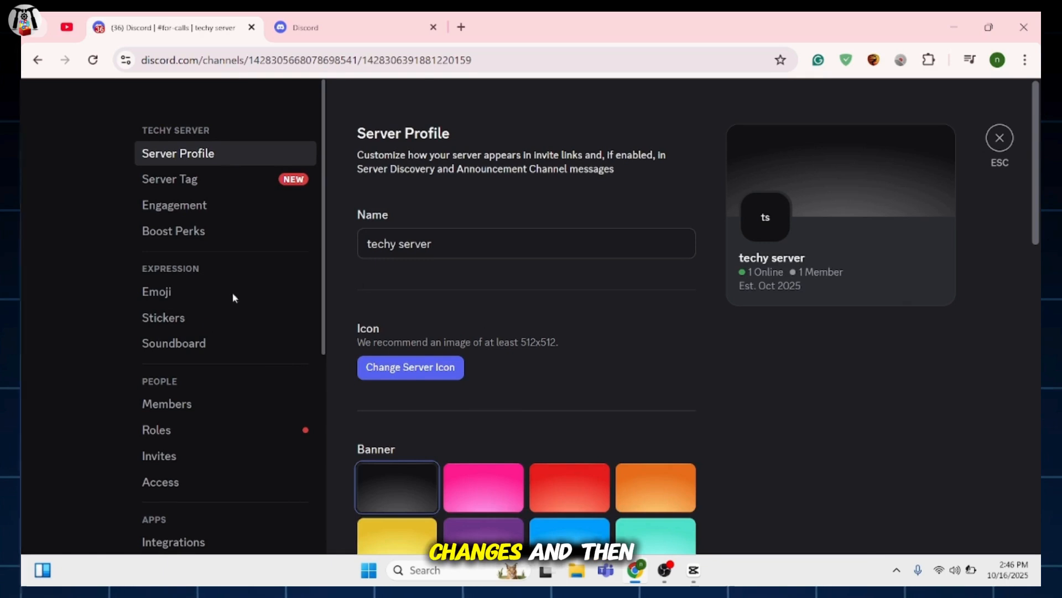
Create a new server role and enter "head creator" as its role name
left_click(199, 428)
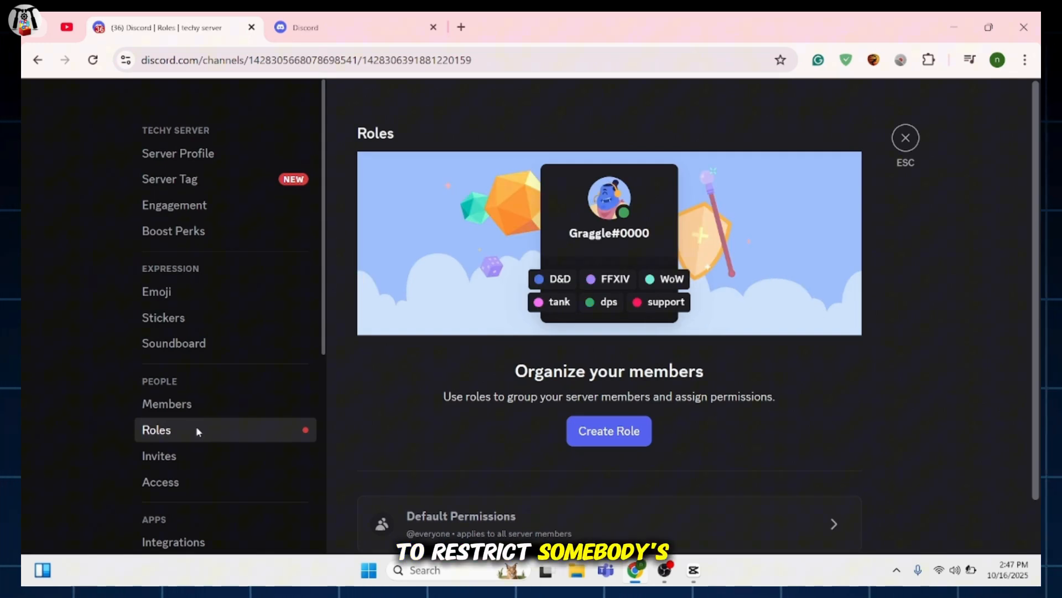
scroll(609, 360, "down", 1)
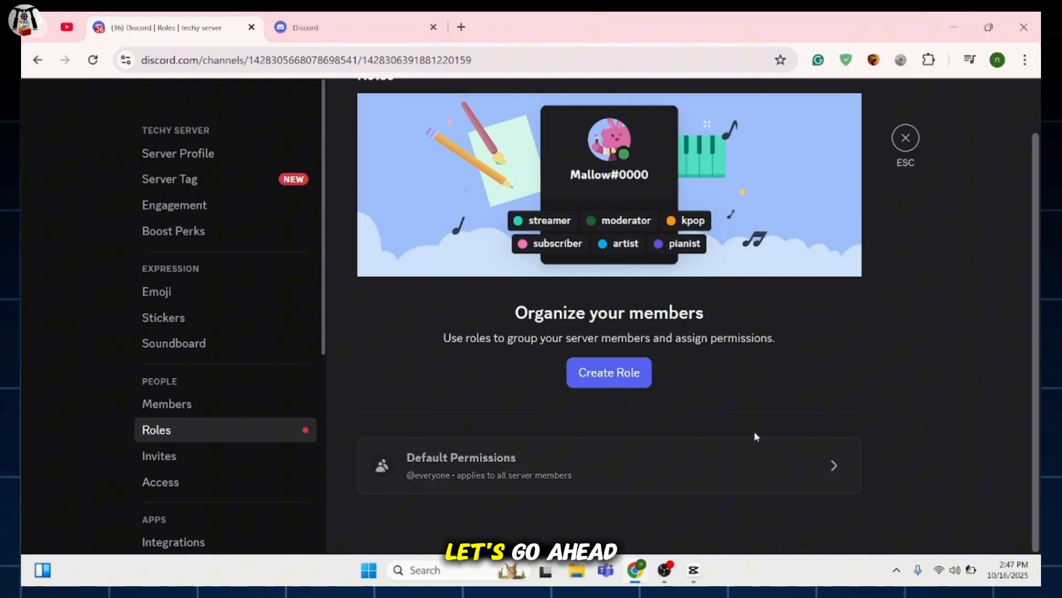
left_click(617, 375)
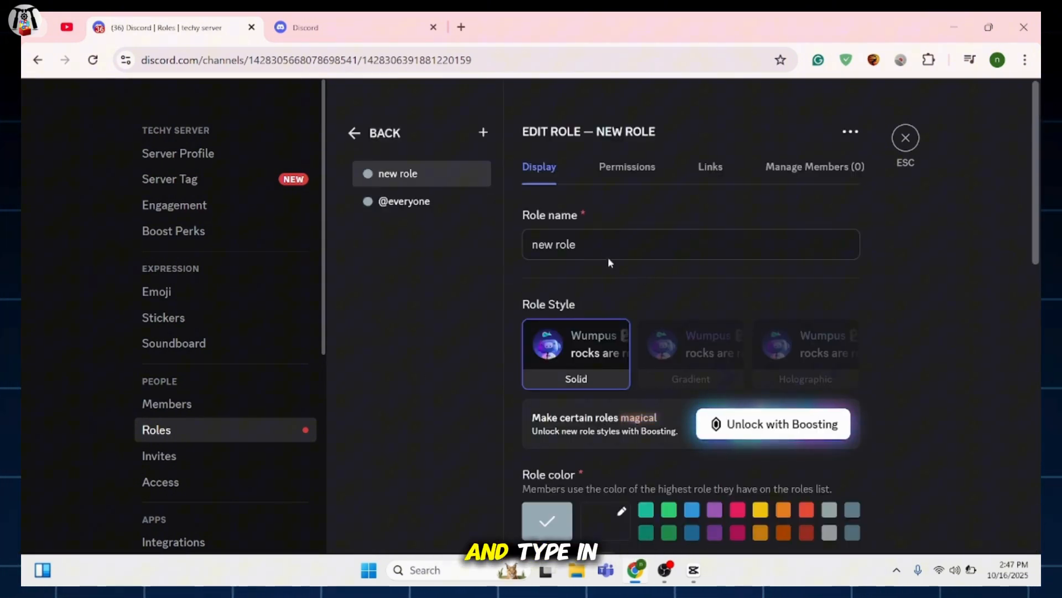
triple_click(590, 244)
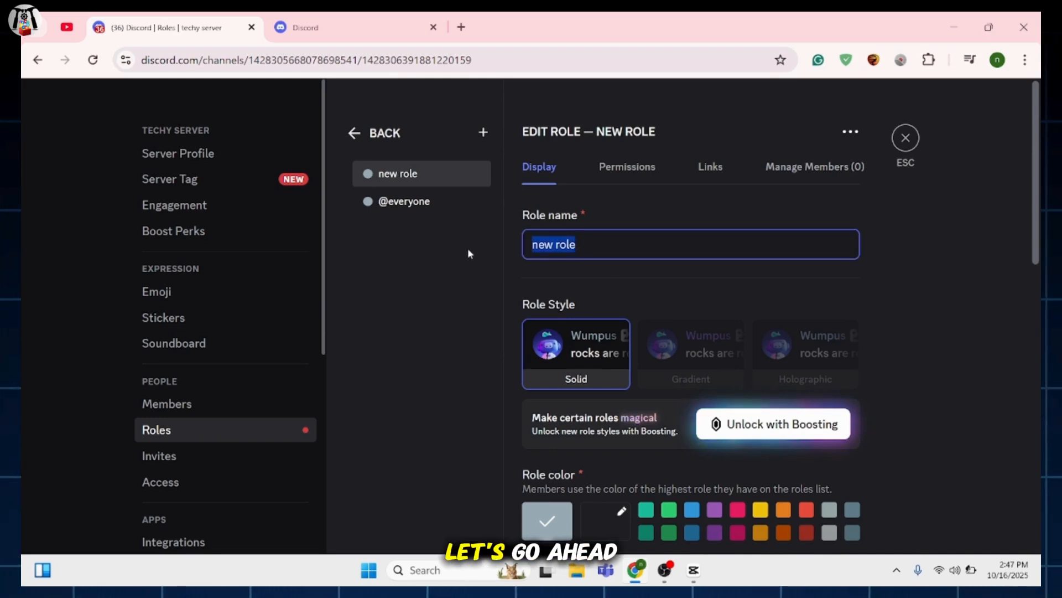
type("head")
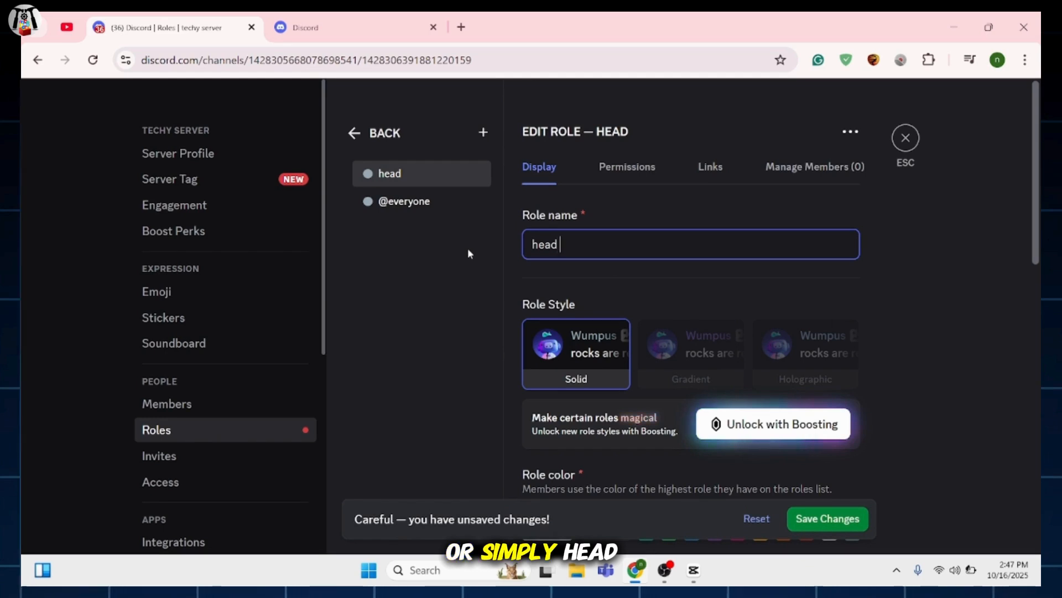
type(" crea")
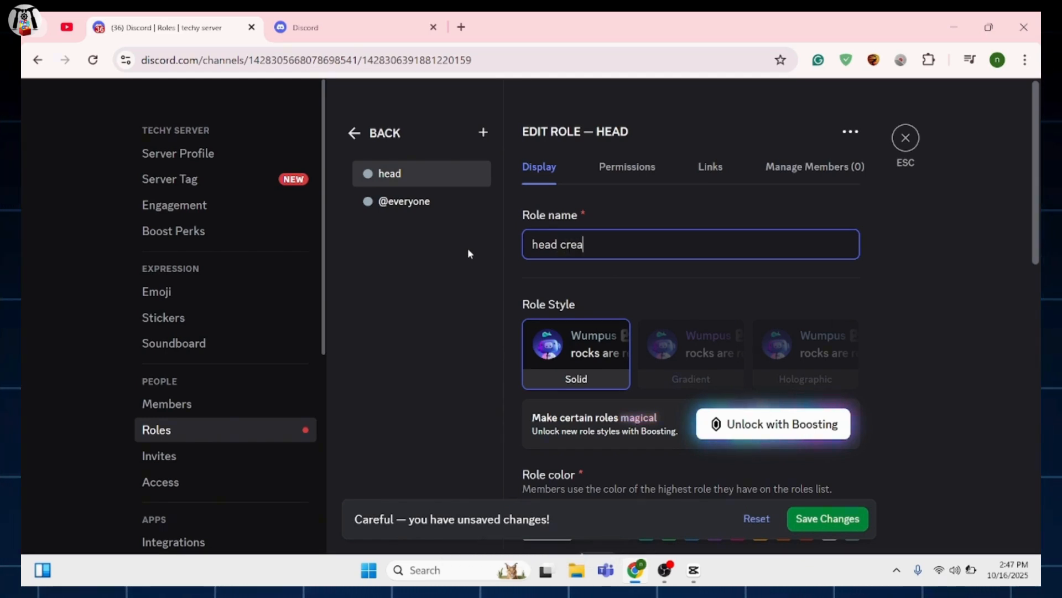
type("tor")
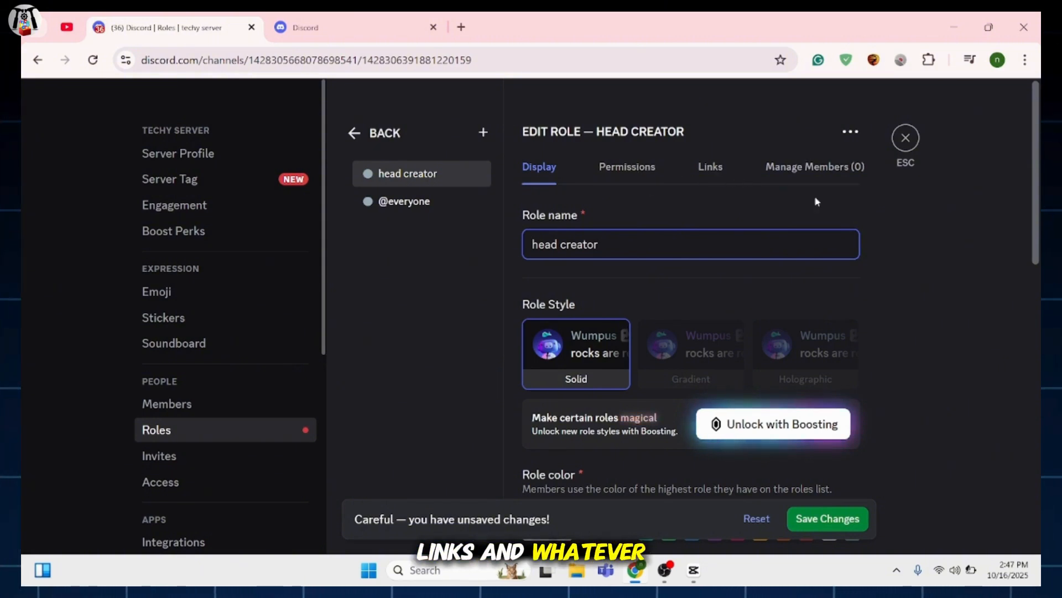
Examine the permissions available for the head creator role, from General Server Permissions through Advanced Permissions
left_click(651, 169)
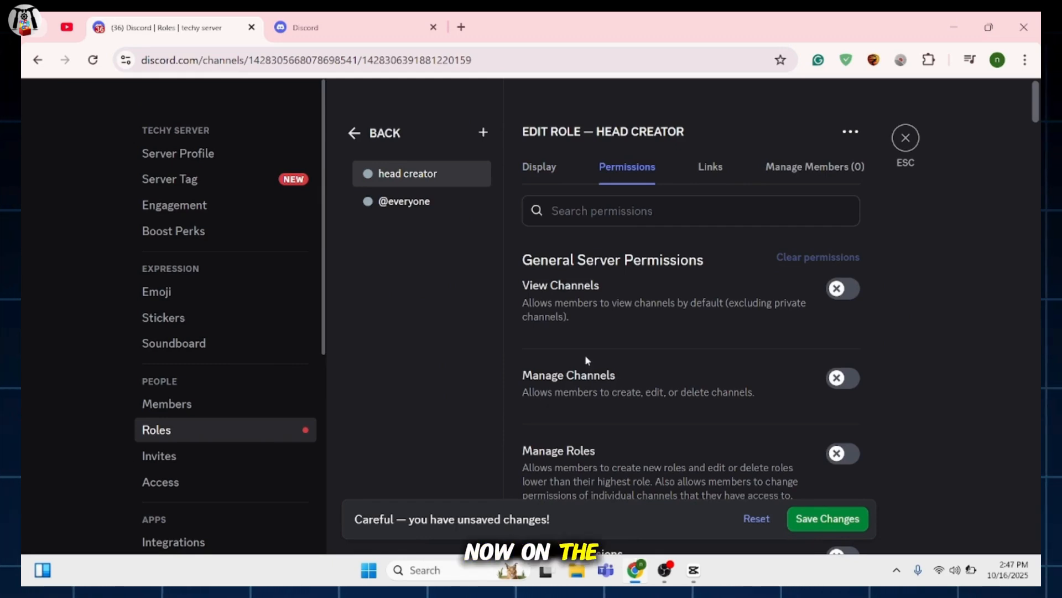
scroll(586, 357, "down", 5)
scroll(670, 329, "down", 5)
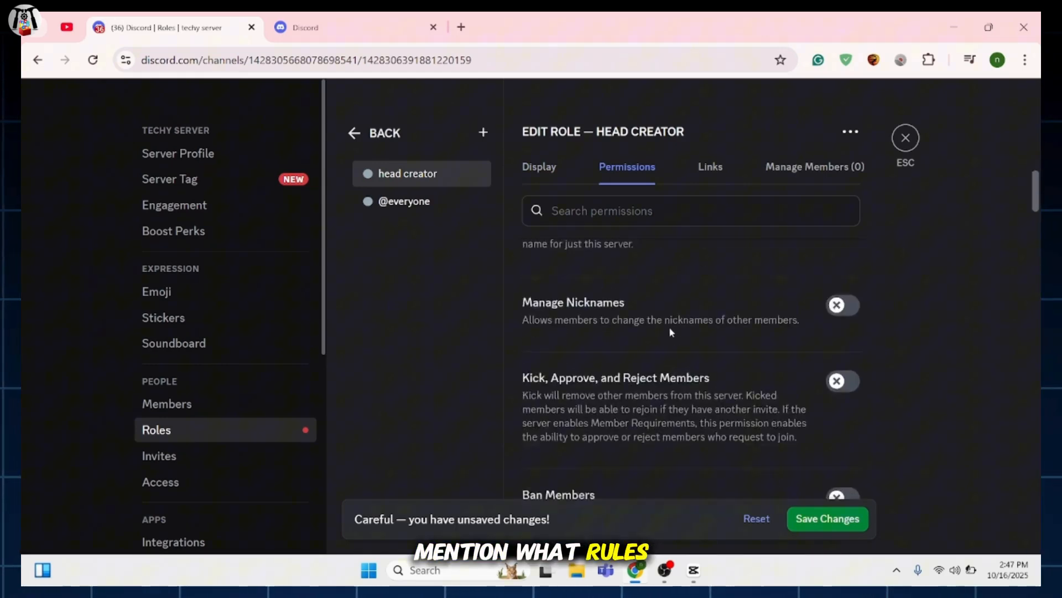
scroll(670, 331, "down", 15)
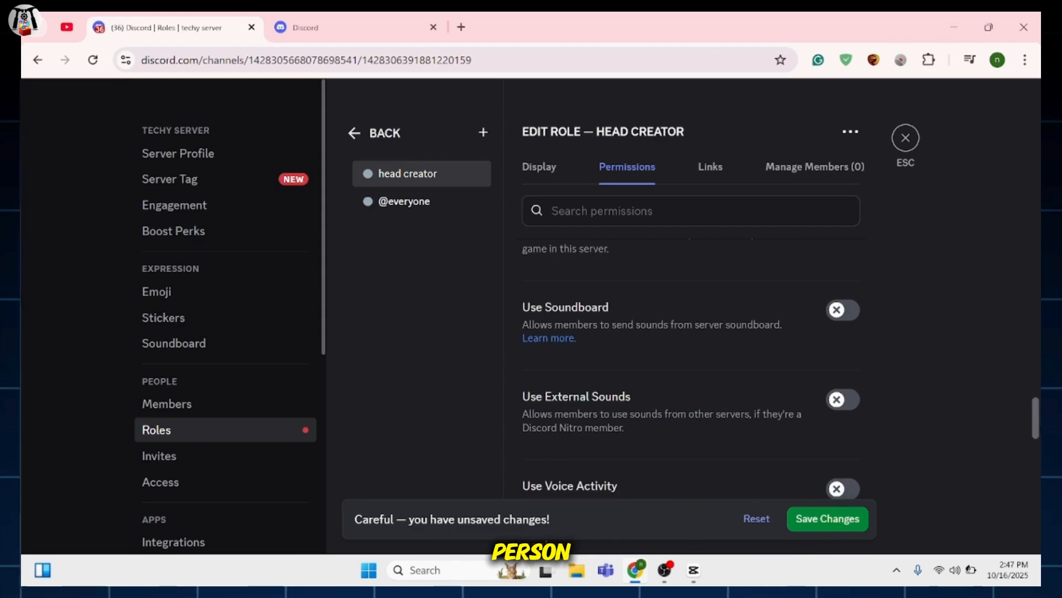
scroll(690, 343, "down", 10)
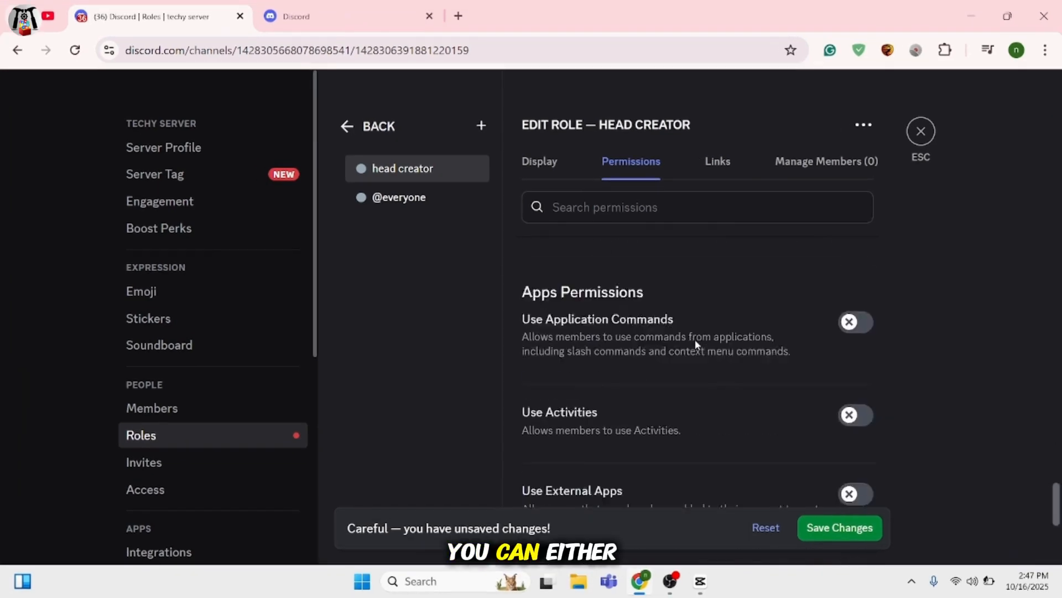
scroll(695, 339, "down", 5)
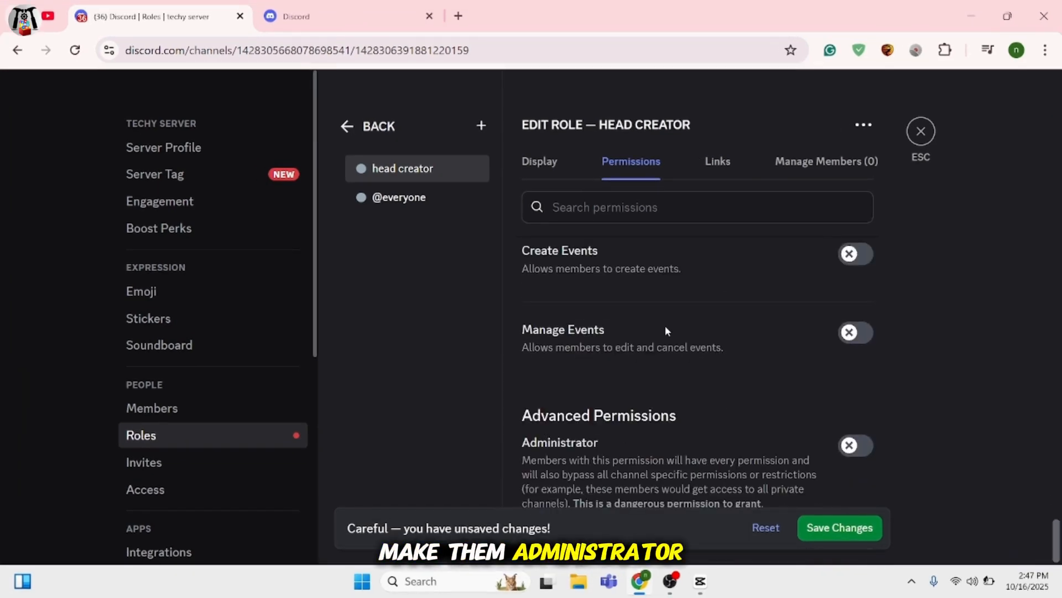
Enable View Channels, Manage Channels and Manage Roles for the head creator role, view its linked-role options and save the changes
scroll(665, 331, "up", 2)
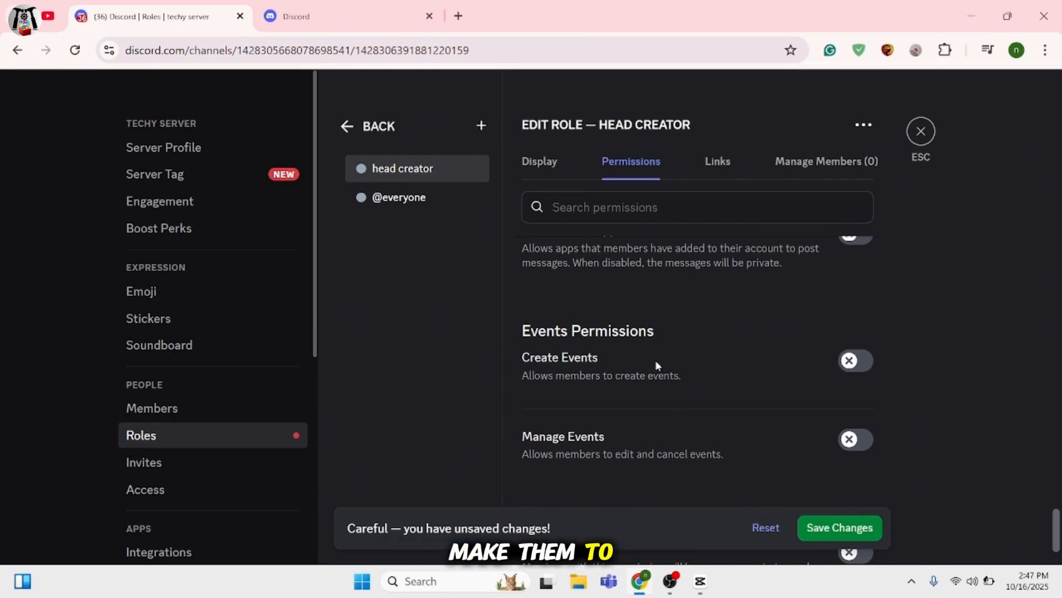
scroll(655, 359, "up", 20)
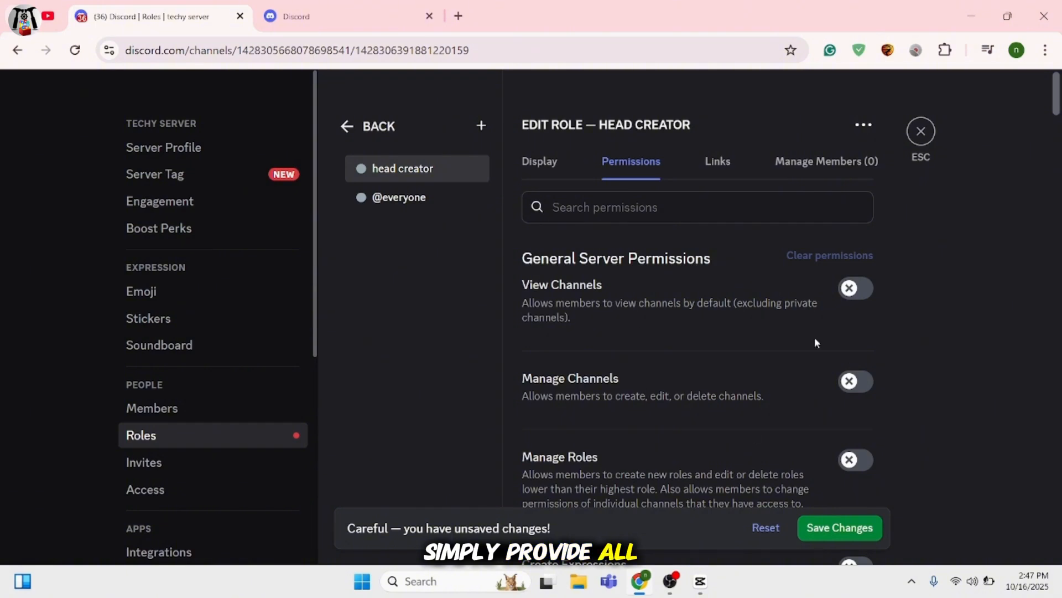
scroll(704, 321, "down", 15)
scroll(704, 321, "up", 15)
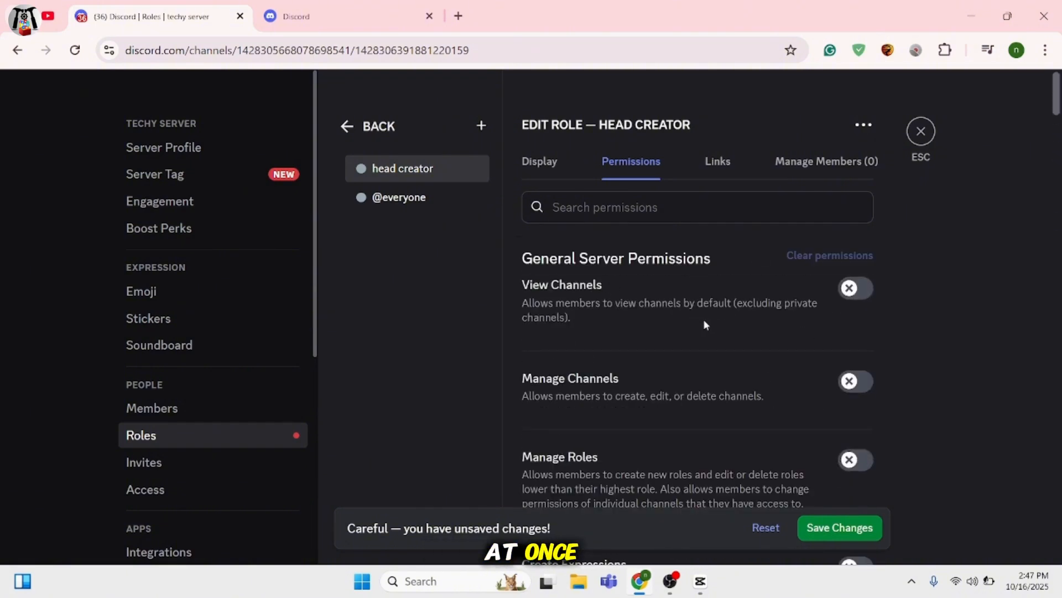
left_click(861, 289)
left_click(861, 387)
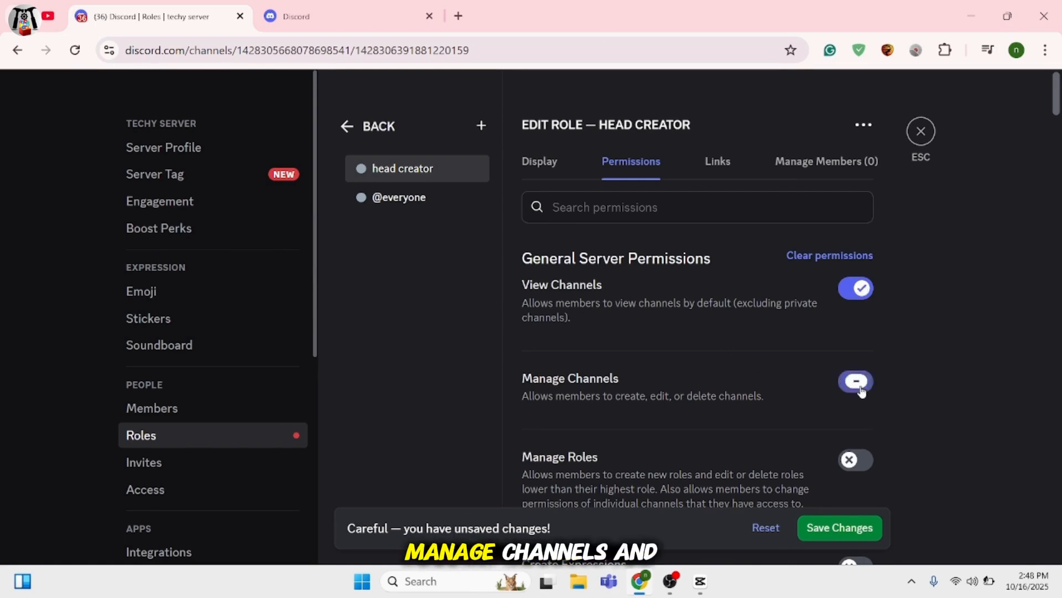
left_click(855, 461)
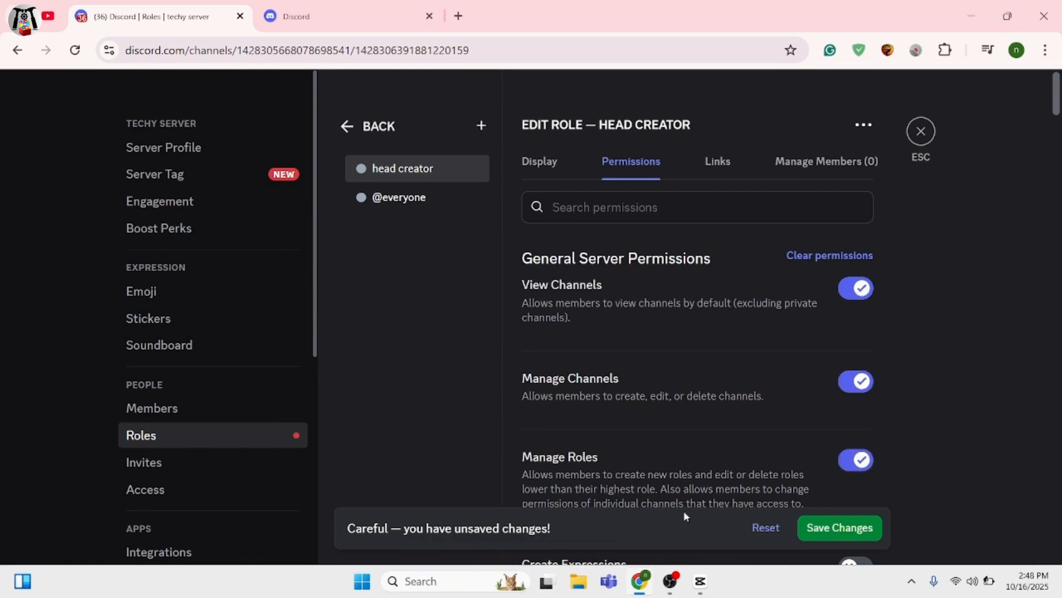
left_click(713, 162)
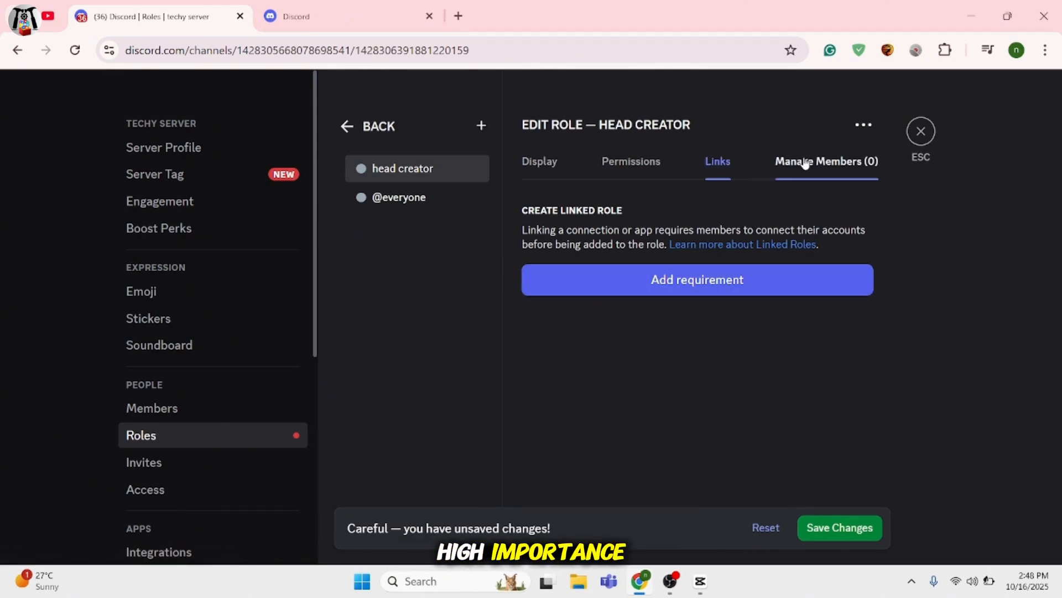
left_click(842, 530)
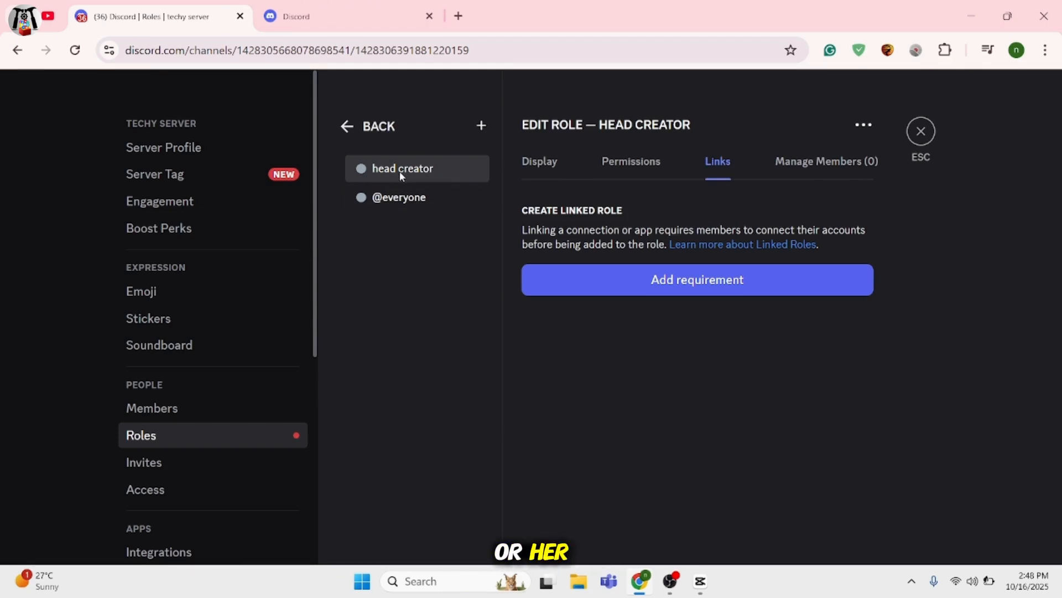
left_click(400, 199)
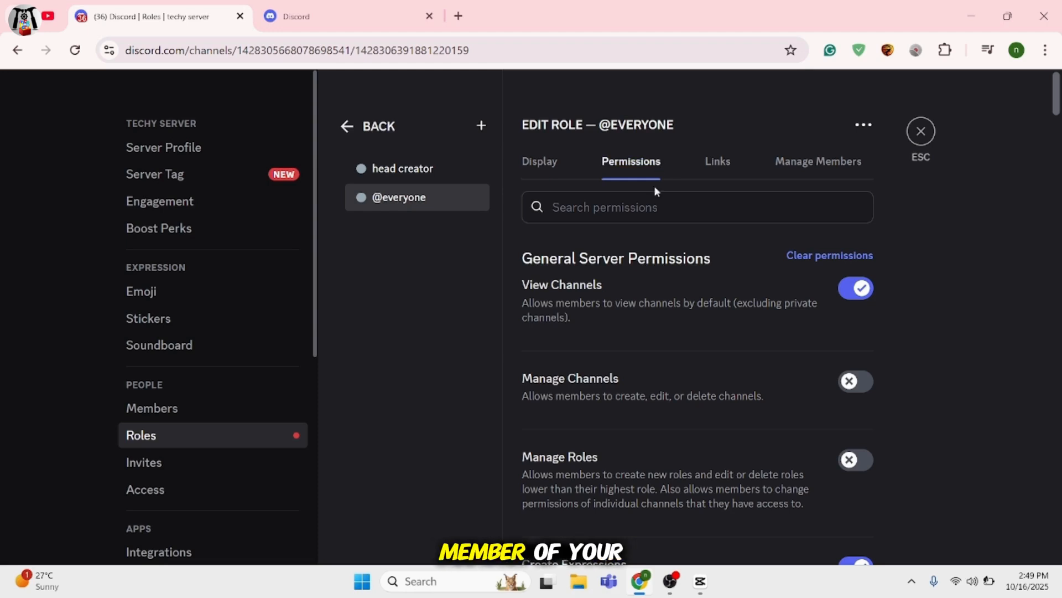
scroll(753, 362, "down", 1)
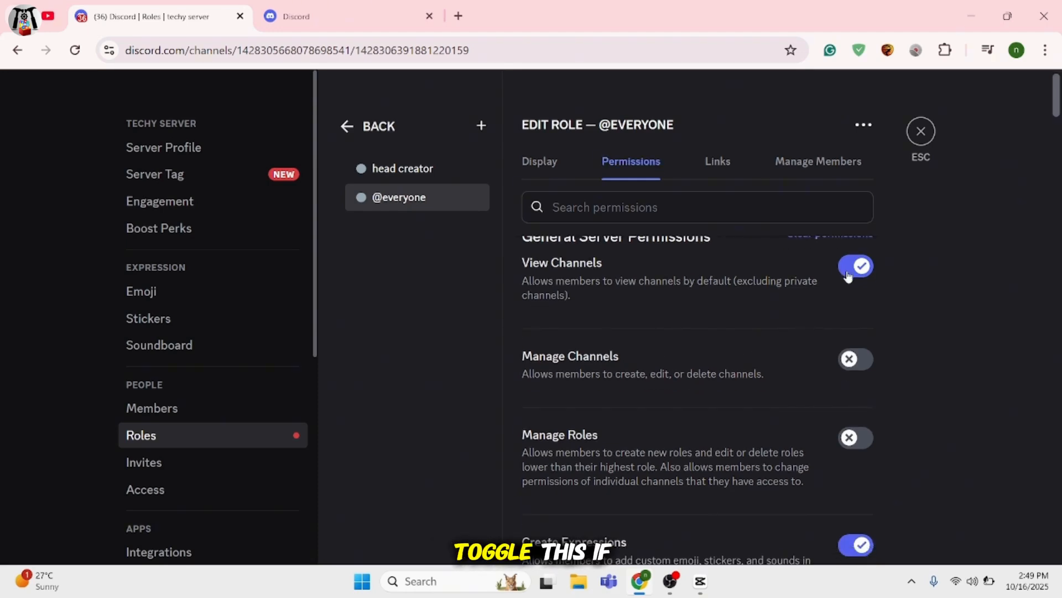
scroll(698, 383, "down", 20)
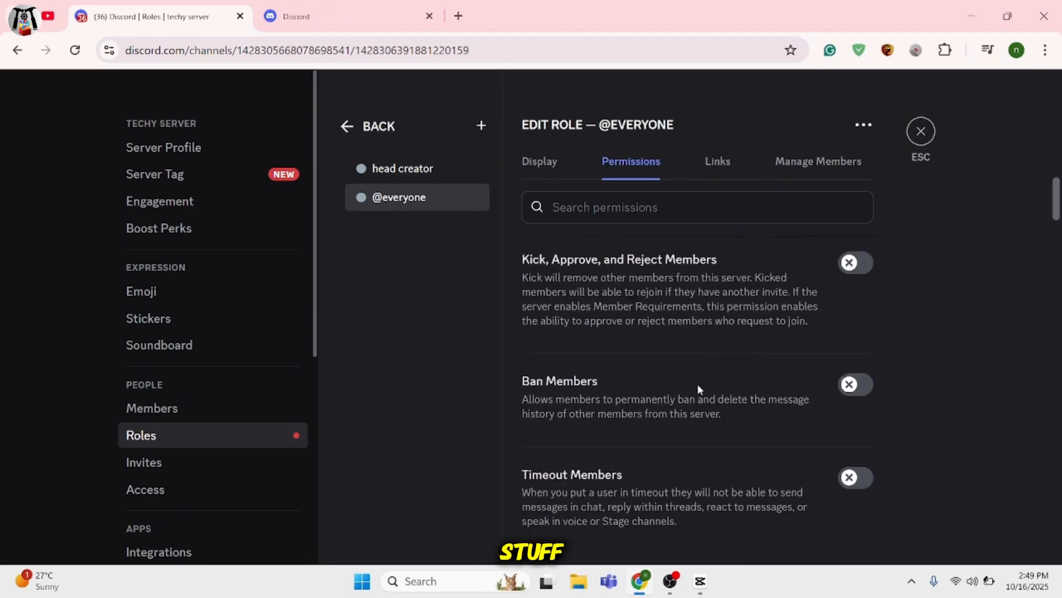
scroll(697, 384, "down", 20)
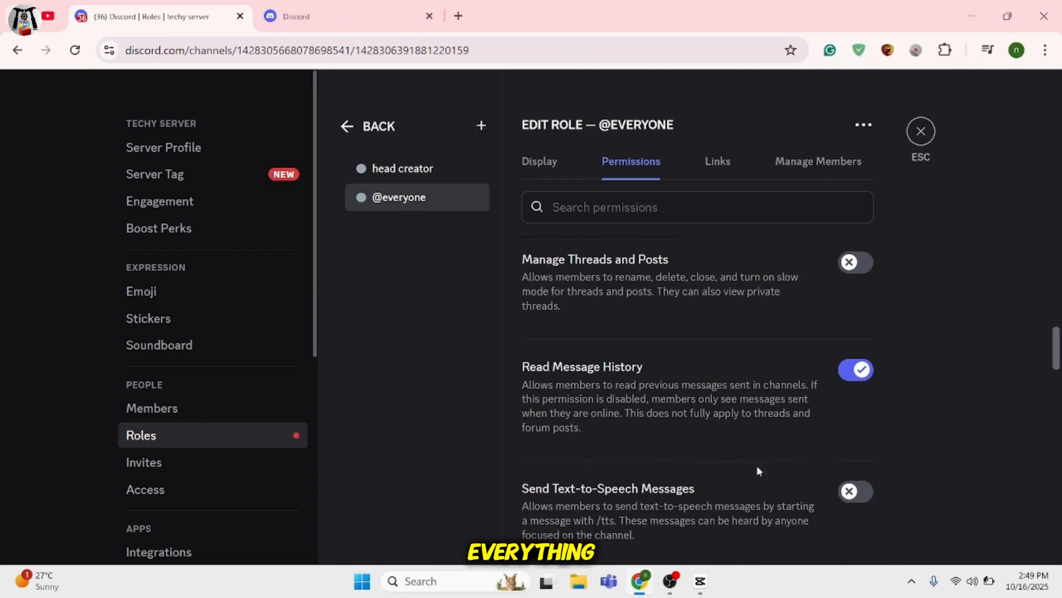
scroll(745, 421, "down", 20)
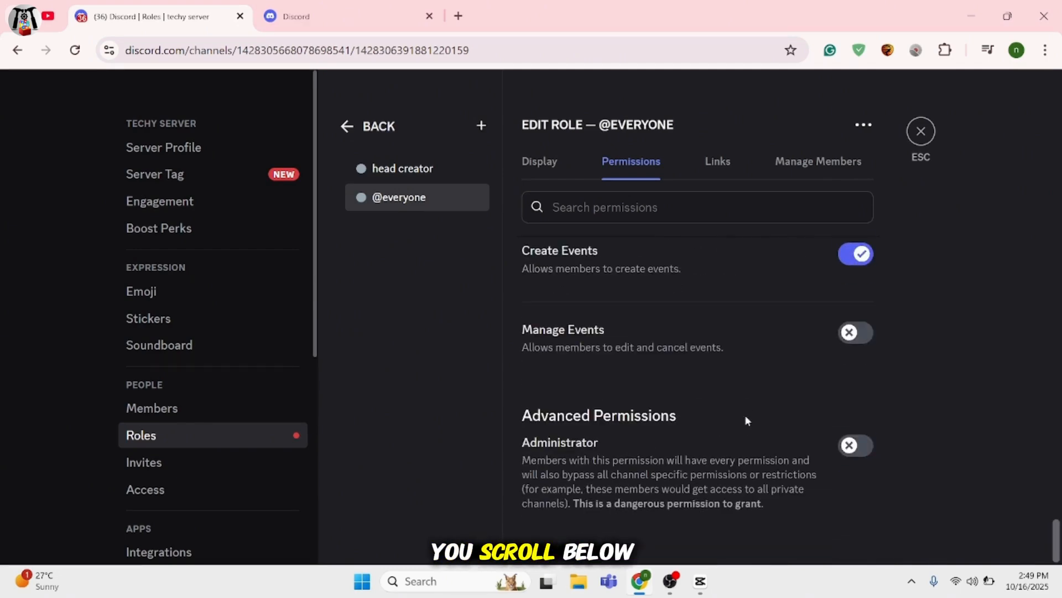
scroll(746, 418, "up", 20)
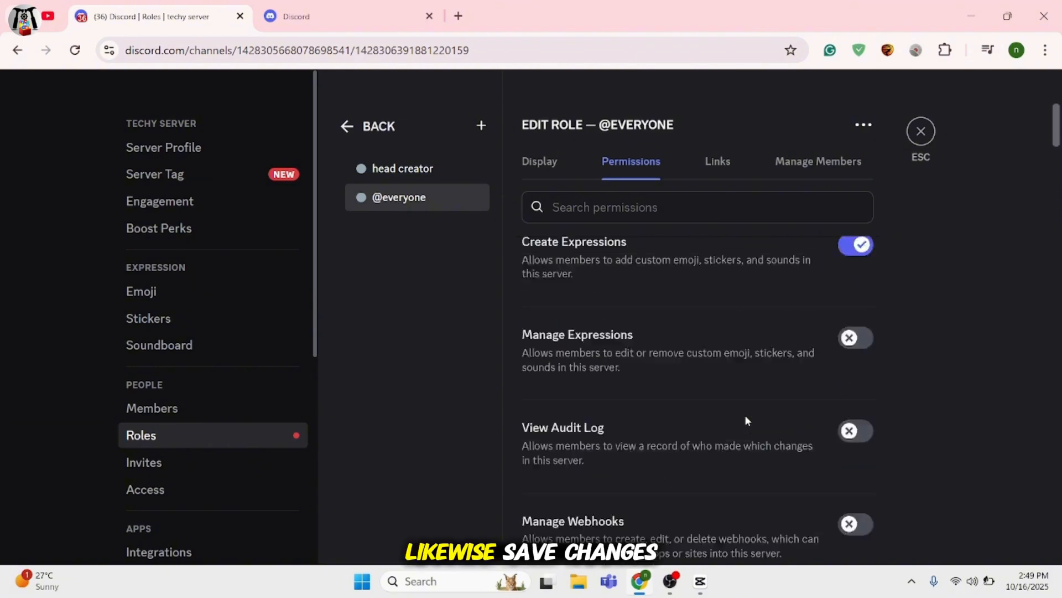
left_click(855, 381)
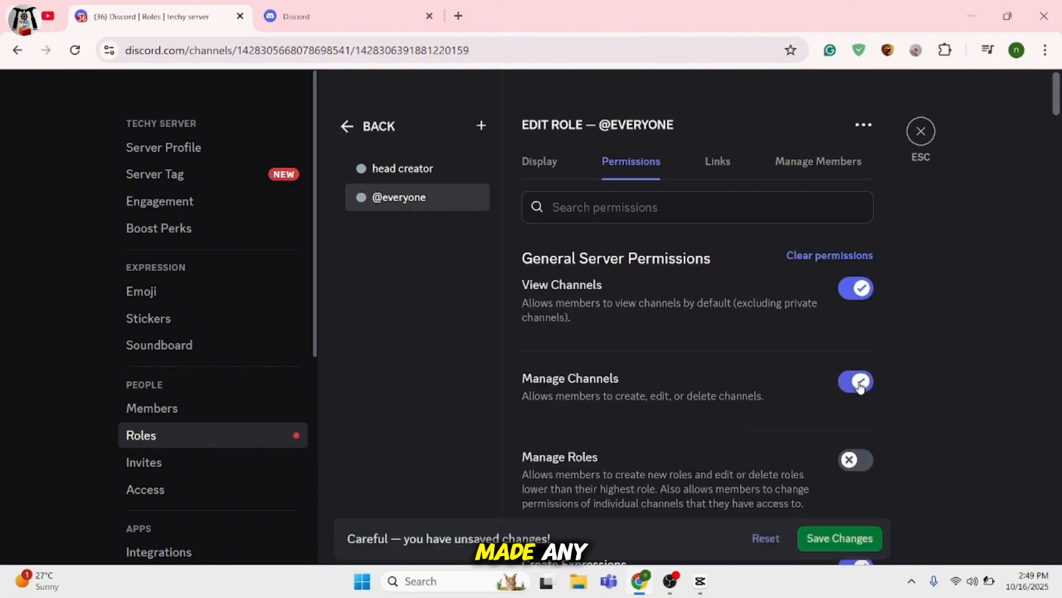
scroll(766, 413, "down", 4)
left_click(855, 451)
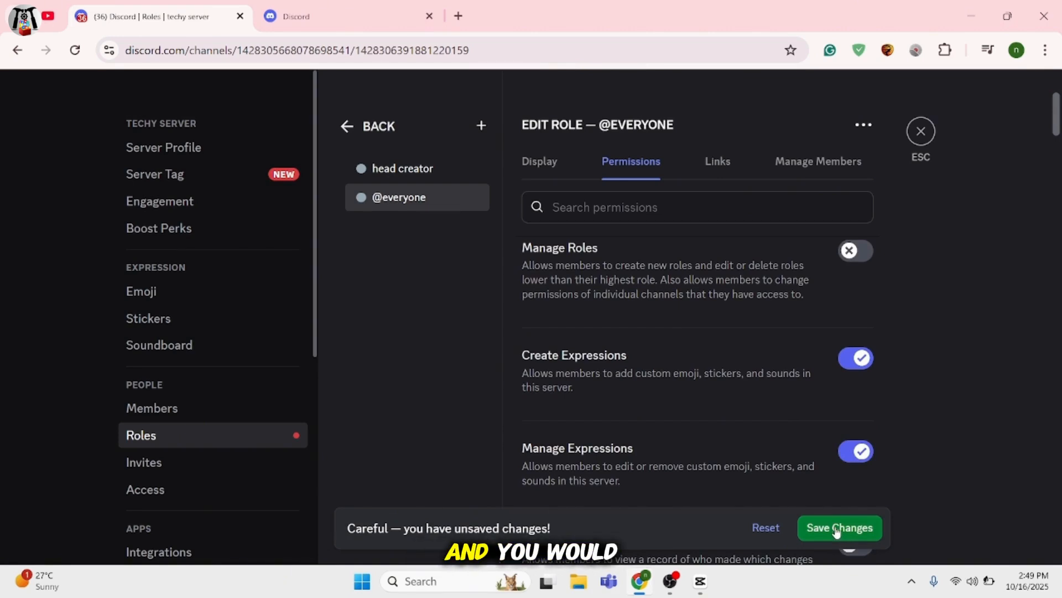
scroll(611, 328, "up", 3)
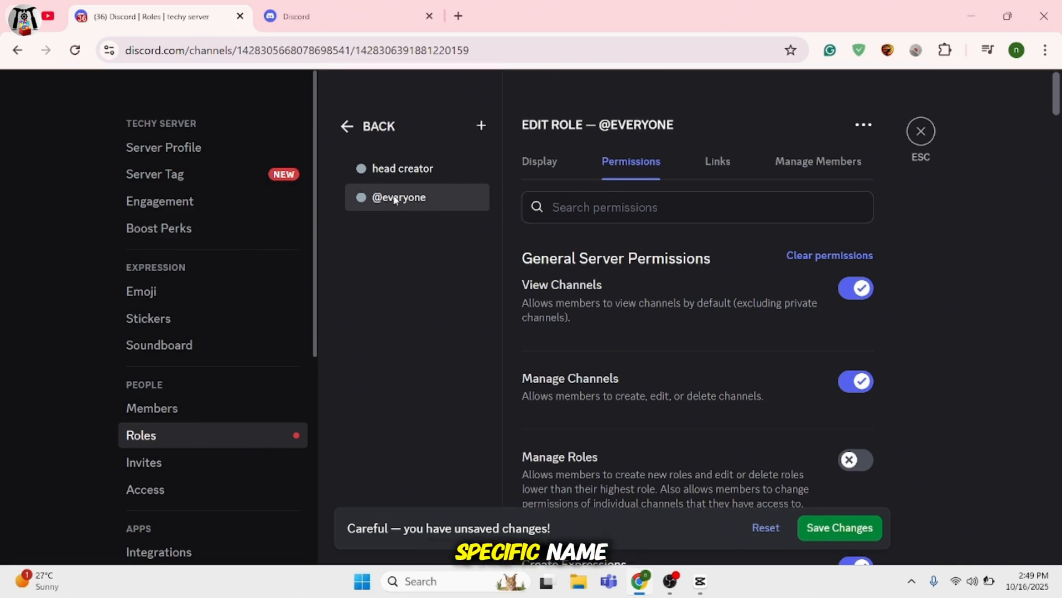
left_click(766, 528)
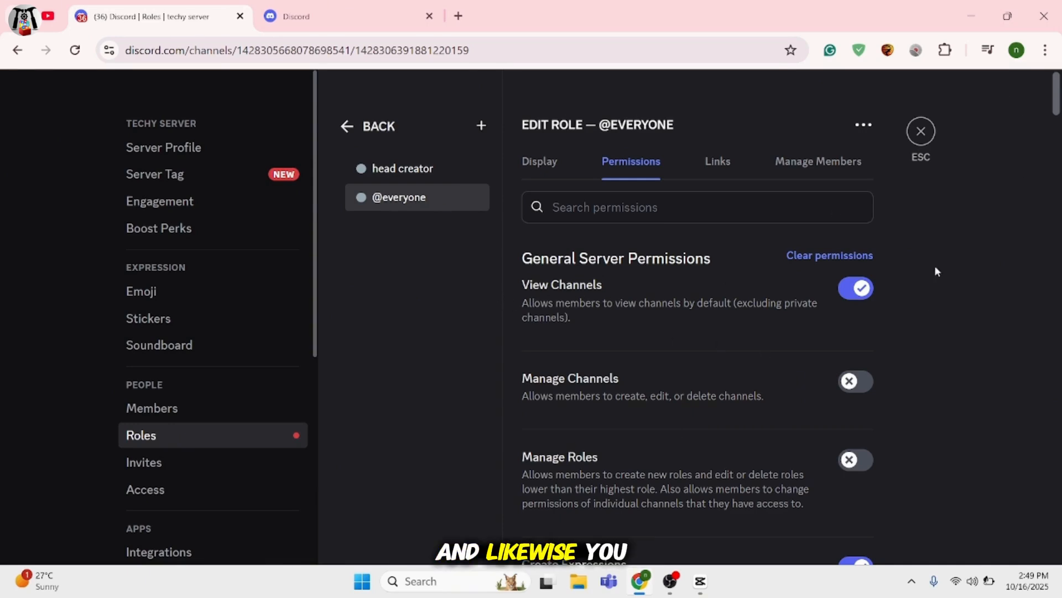
Leave the server settings and open the general text channel to view the finished server
left_click(918, 138)
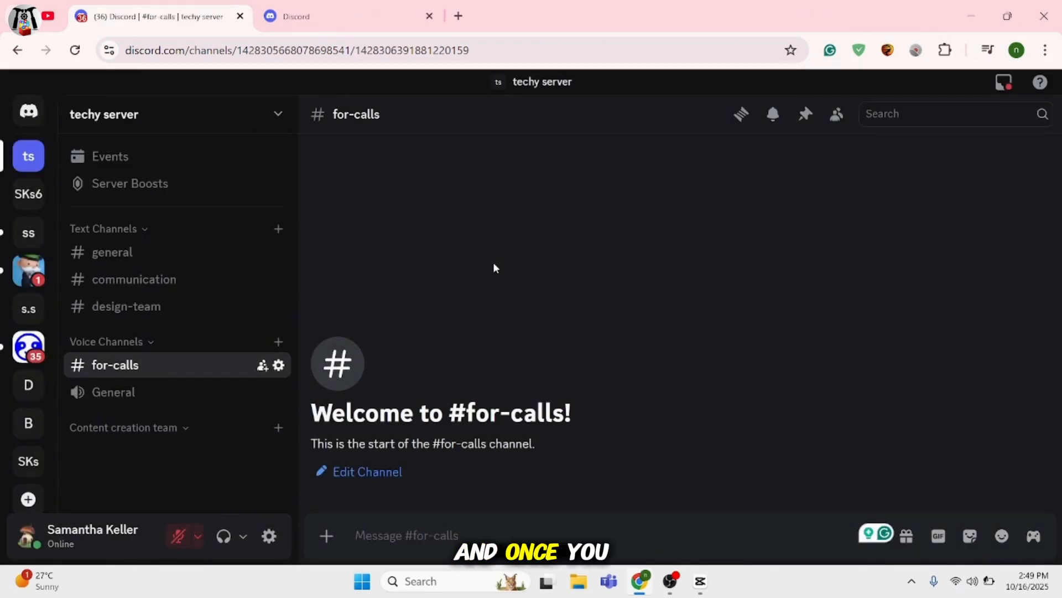
left_click(154, 254)
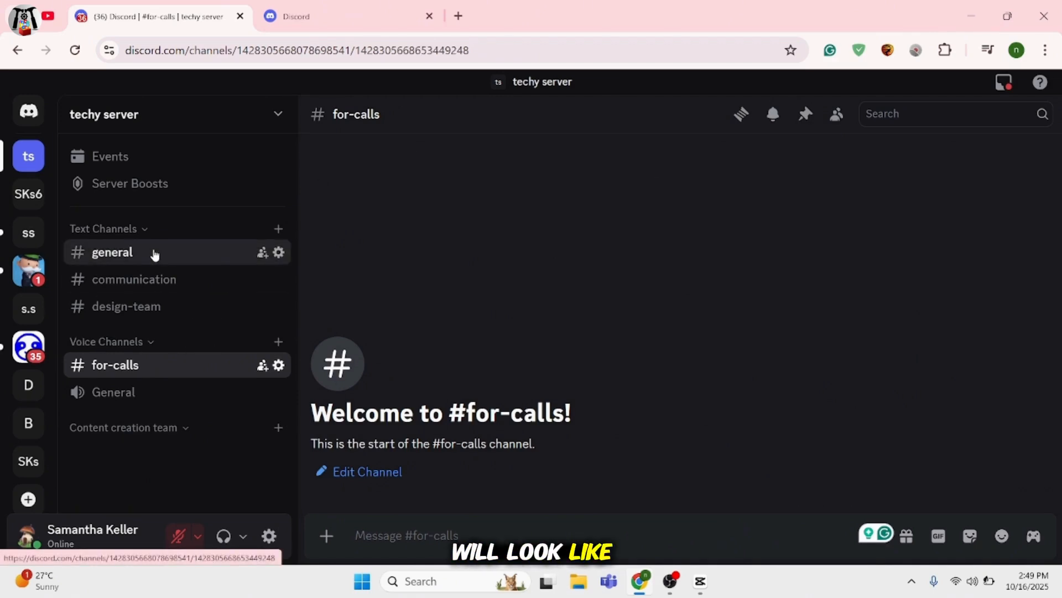
scroll(762, 264, "up", 1)
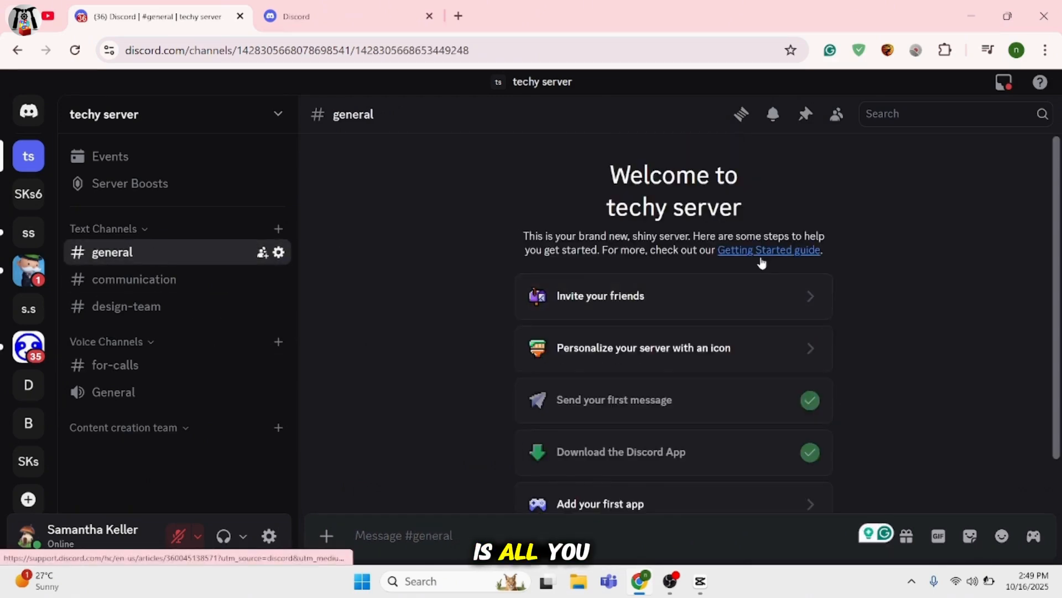